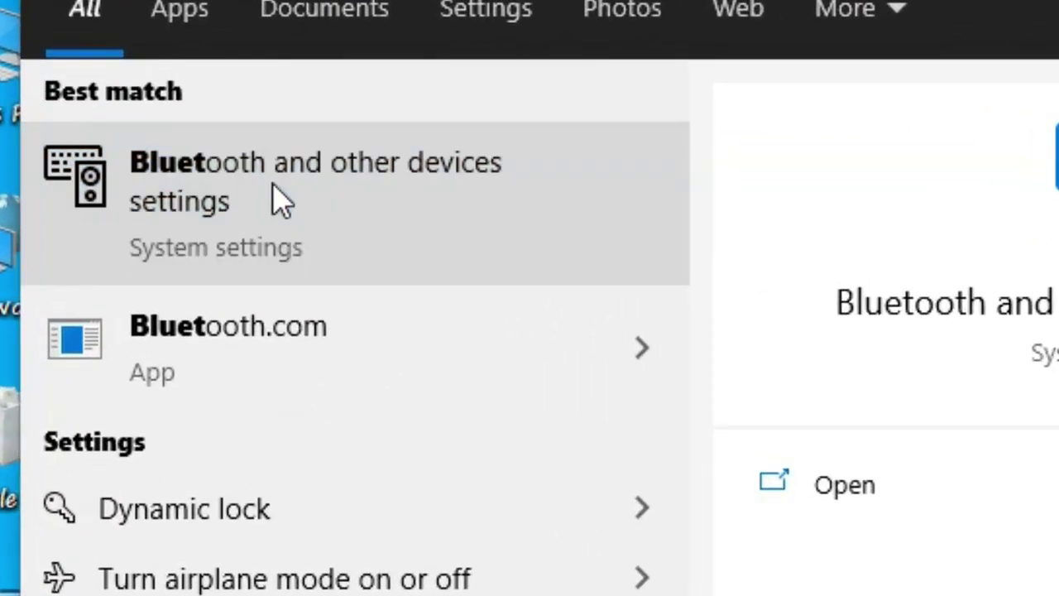
Step: Try to add a Bluetooth device in the Bluetooth & other devices settings, and cancel the attempt
click(156, 160)
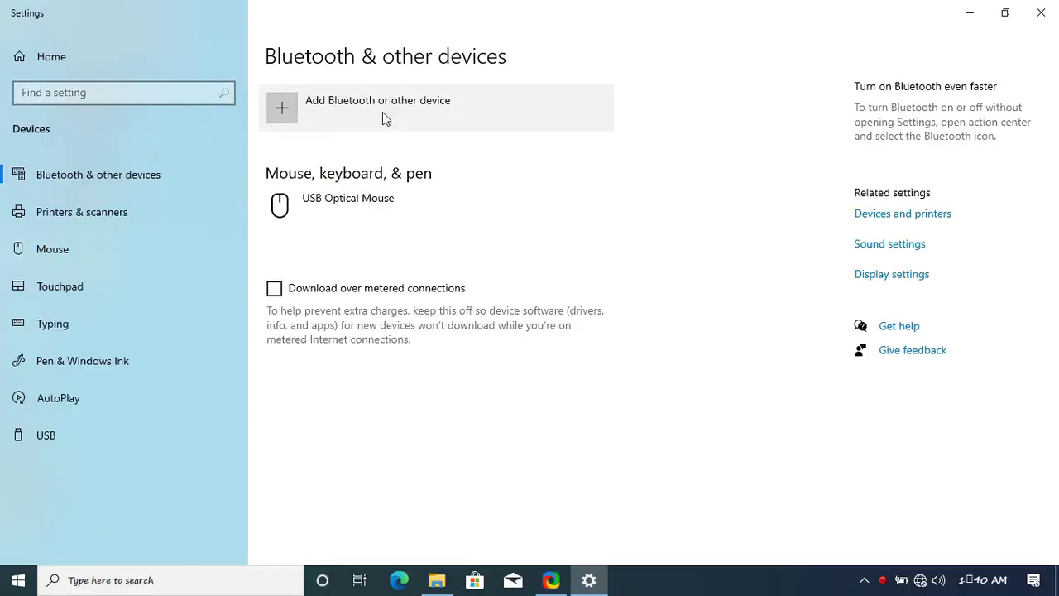
click(382, 111)
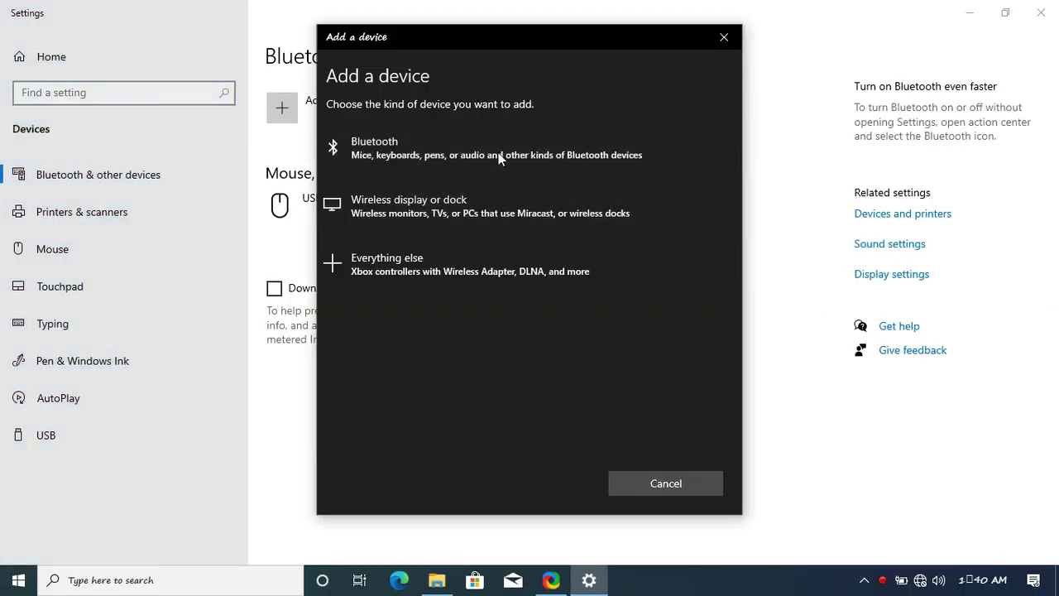
click(454, 144)
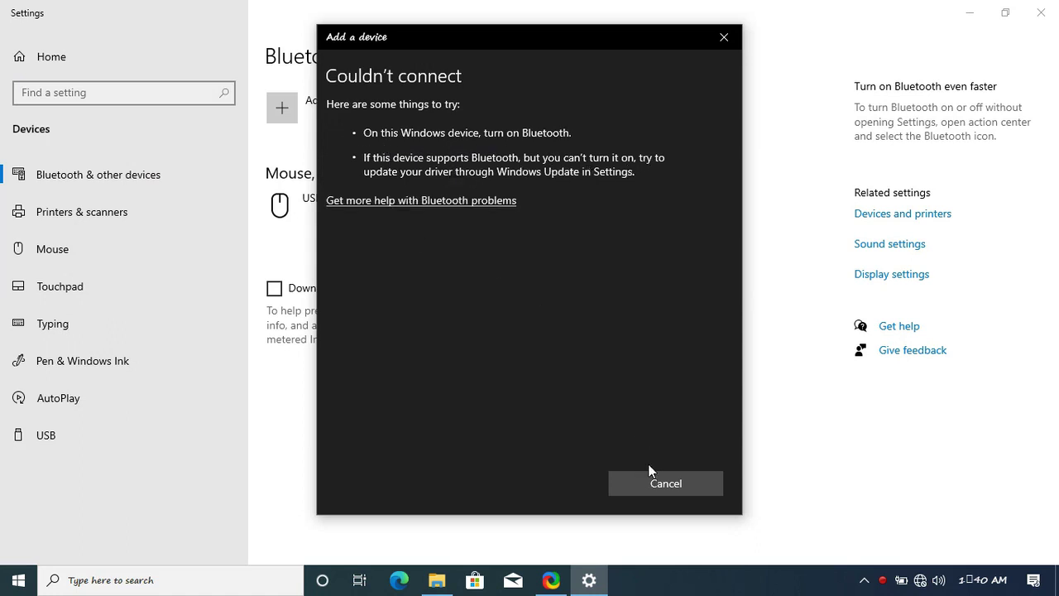
drag(540, 35, 616, 46)
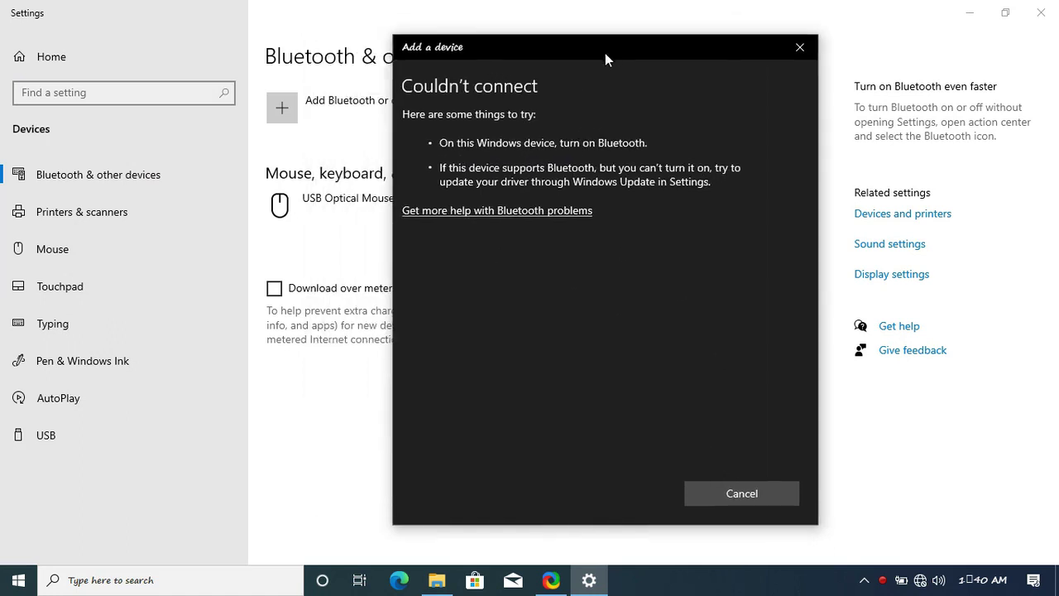
click(742, 493)
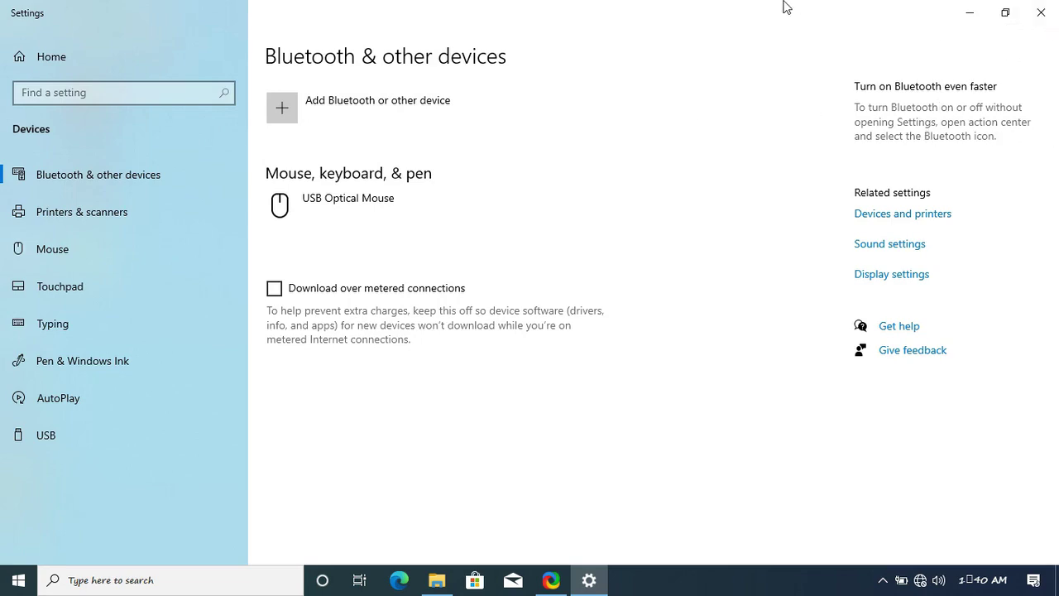
Step: Move the Settings window out of the way, refresh the desktop, and place the Bluetooth installer icon lower on it
click(1005, 14)
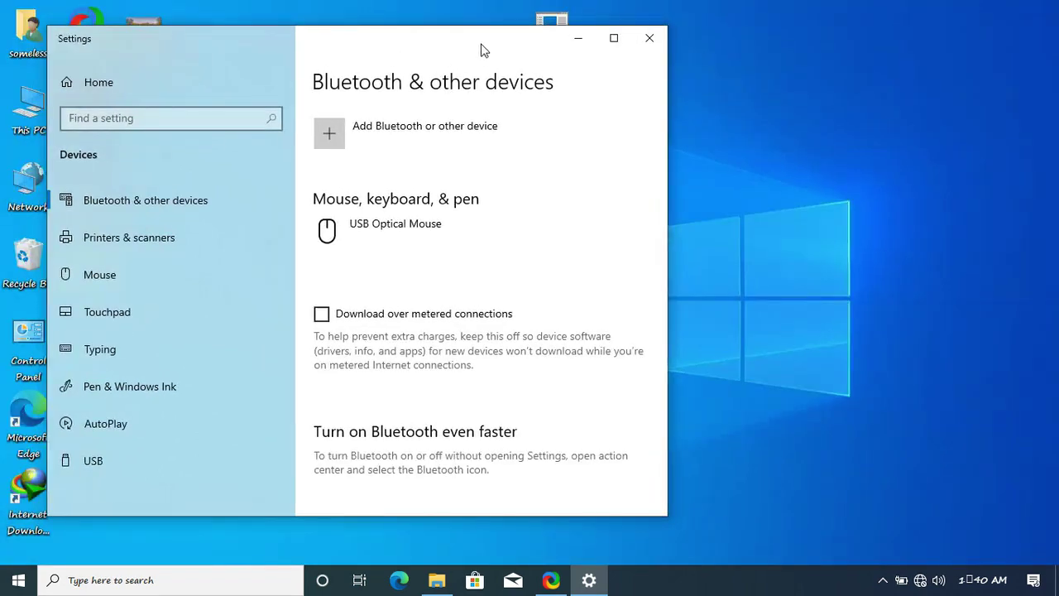
drag(484, 50, 852, 87)
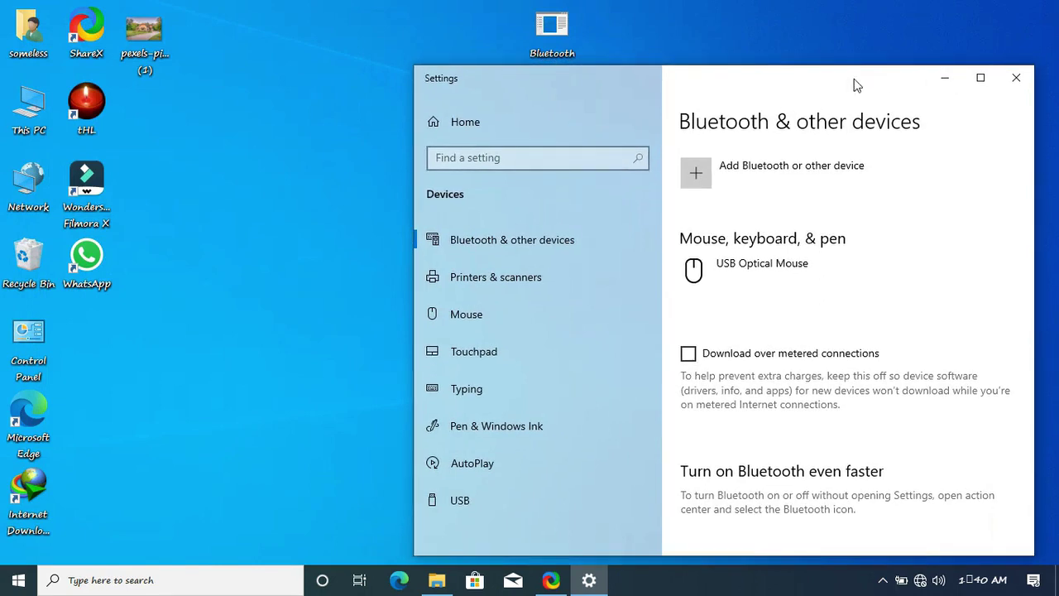
key(super+d)
right_click(726, 48)
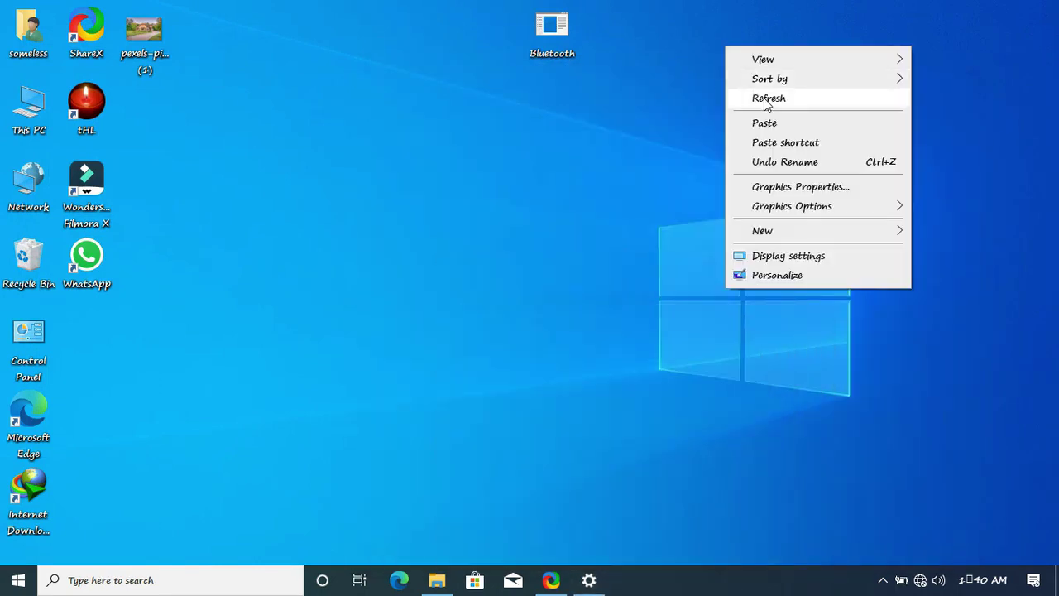
click(766, 100)
drag(548, 31, 571, 104)
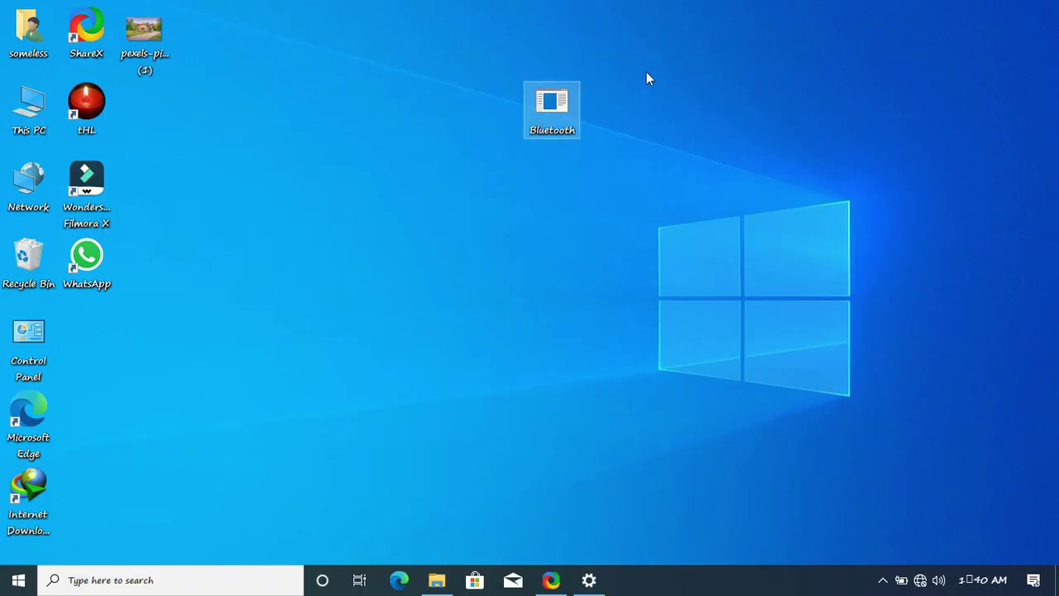
right_click(648, 78)
click(635, 117)
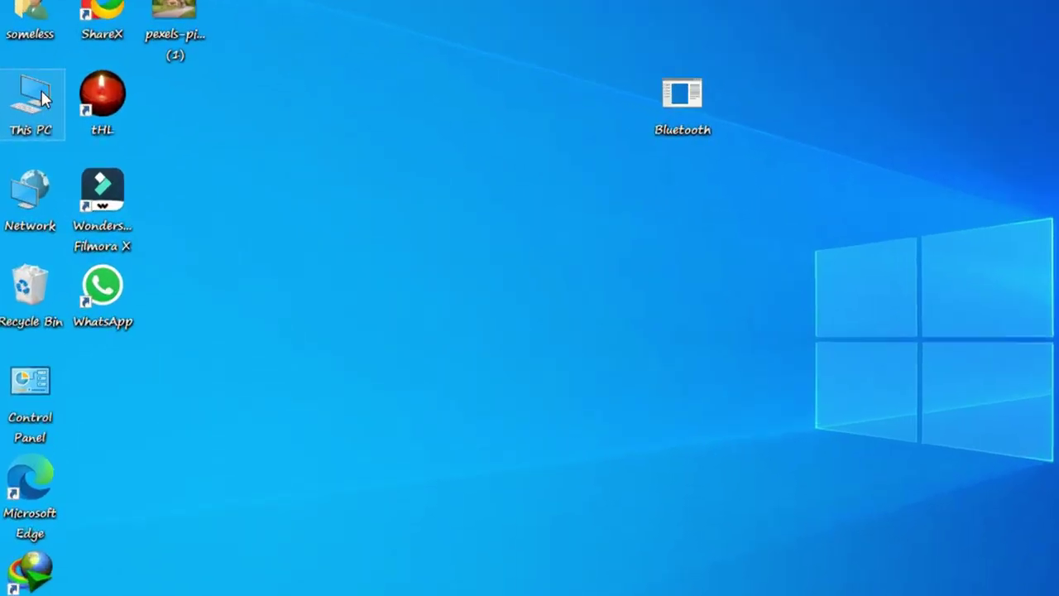
Step: Open Computer Management for This PC and list the devices under Bluetooth in Device Manager
right_click(28, 104)
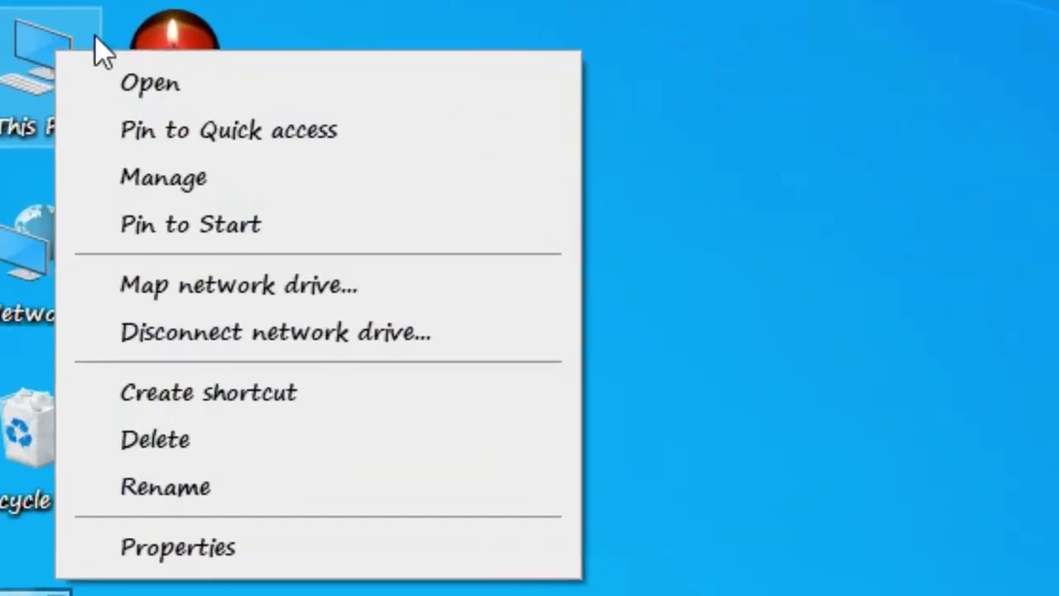
click(484, 180)
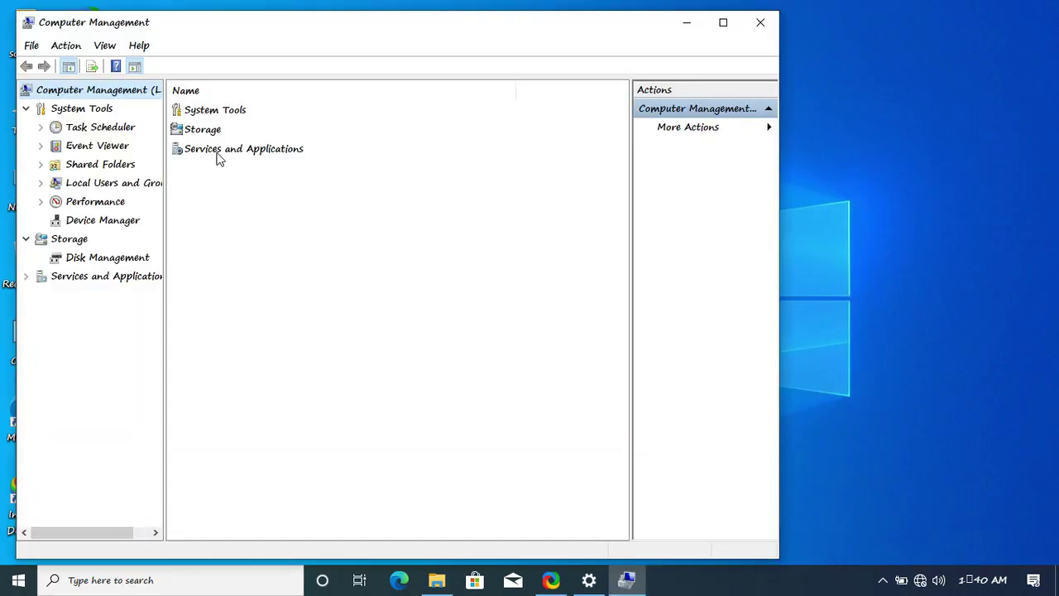
drag(331, 31, 454, 42)
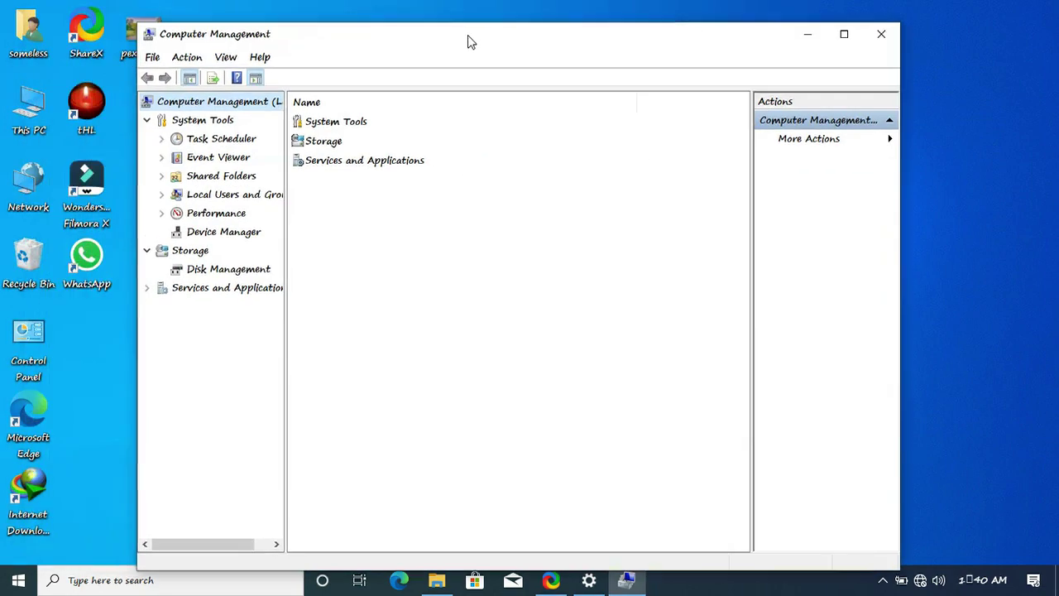
click(247, 231)
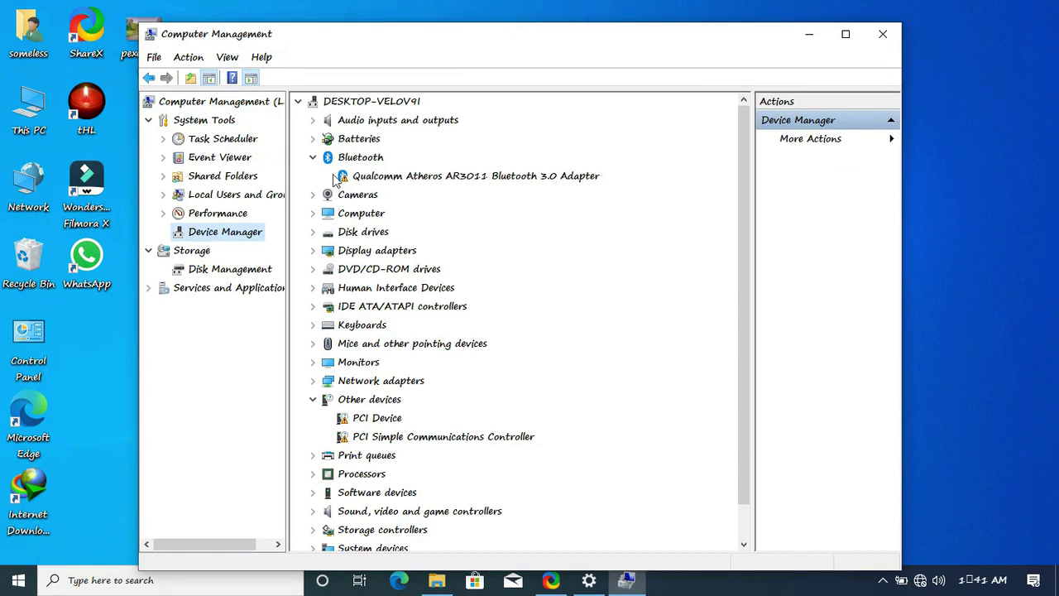
click(313, 159)
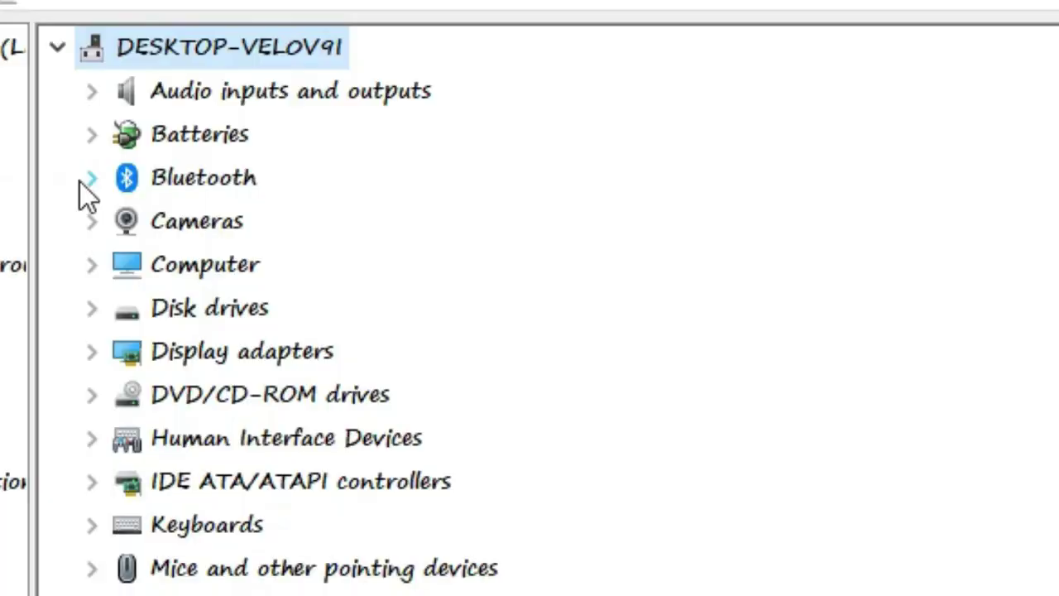
click(313, 158)
Step: Start a driver update for the Qualcomm Atheros AR3011 Bluetooth 3.0 Adapter, choosing to pick from the available drivers on the computer
click(409, 237)
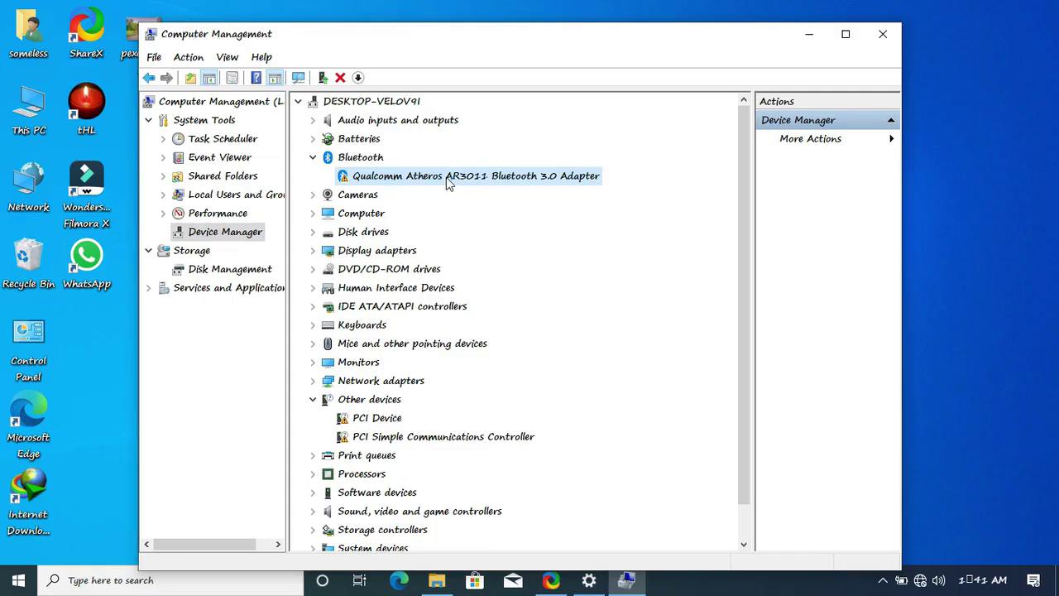
double_click(465, 281)
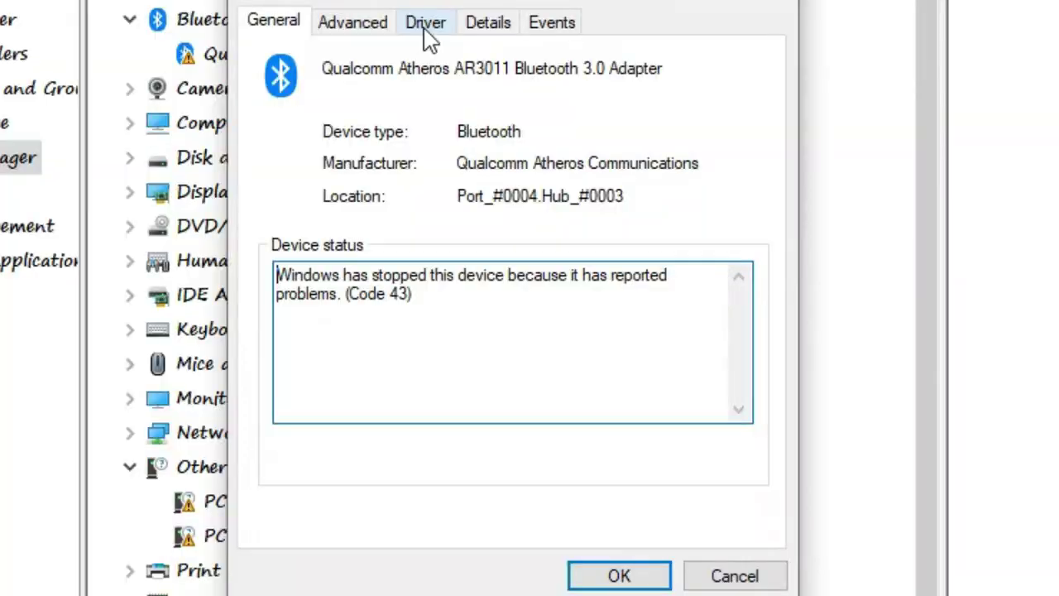
click(425, 24)
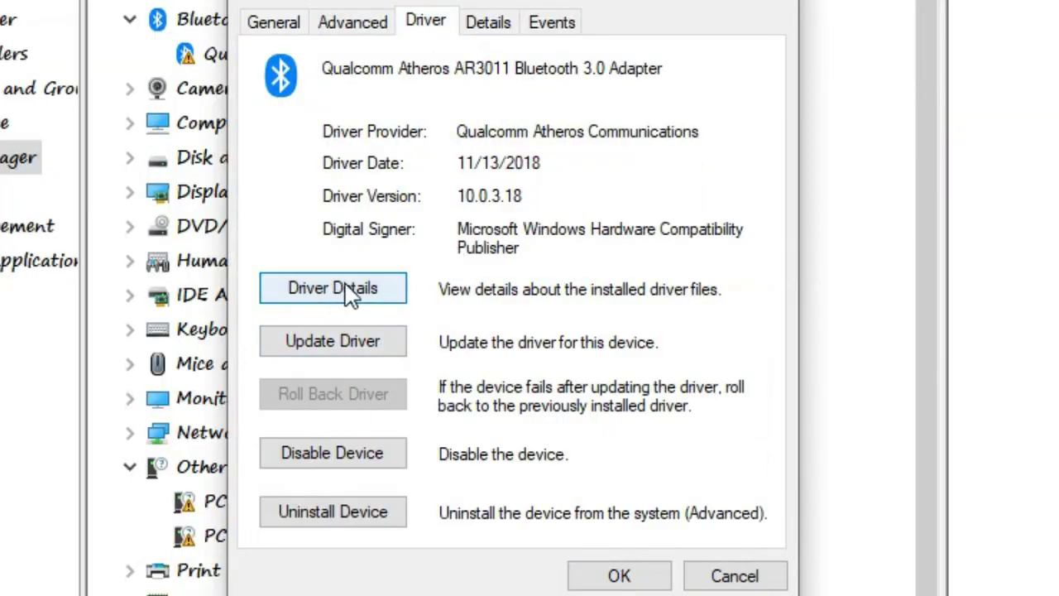
click(372, 343)
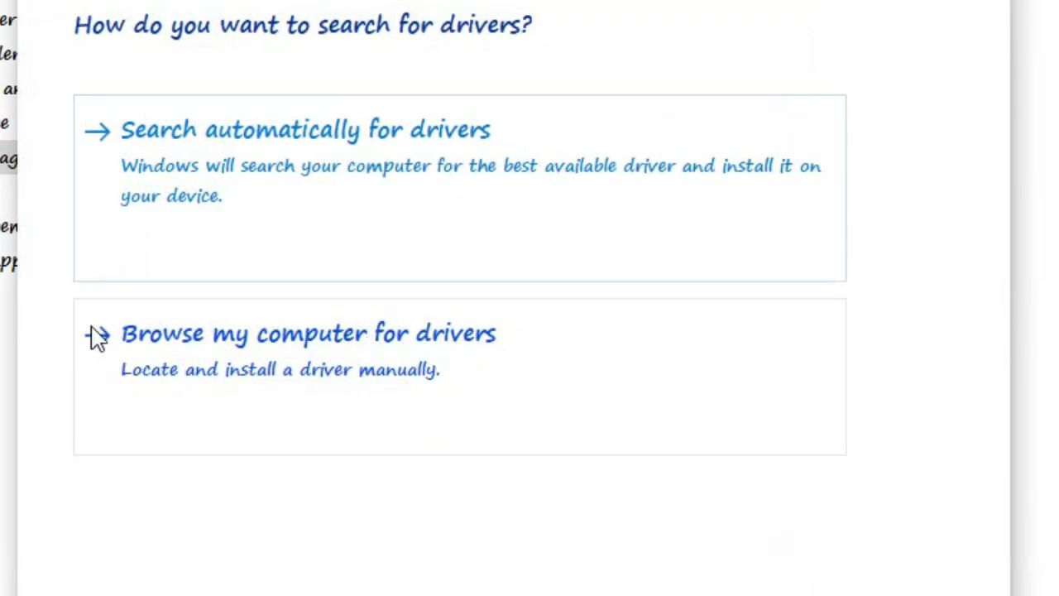
click(447, 365)
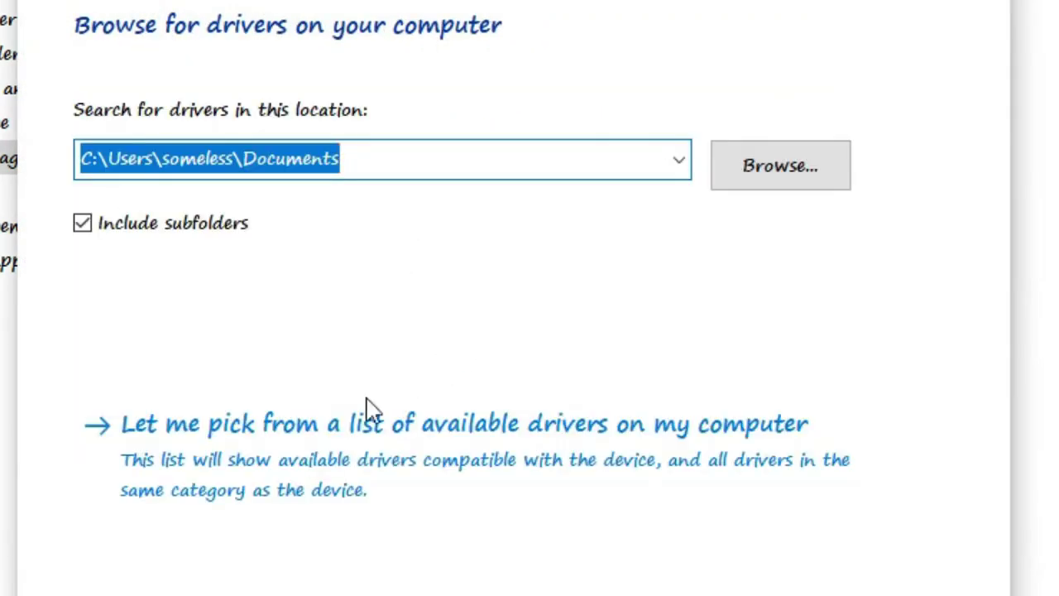
click(367, 456)
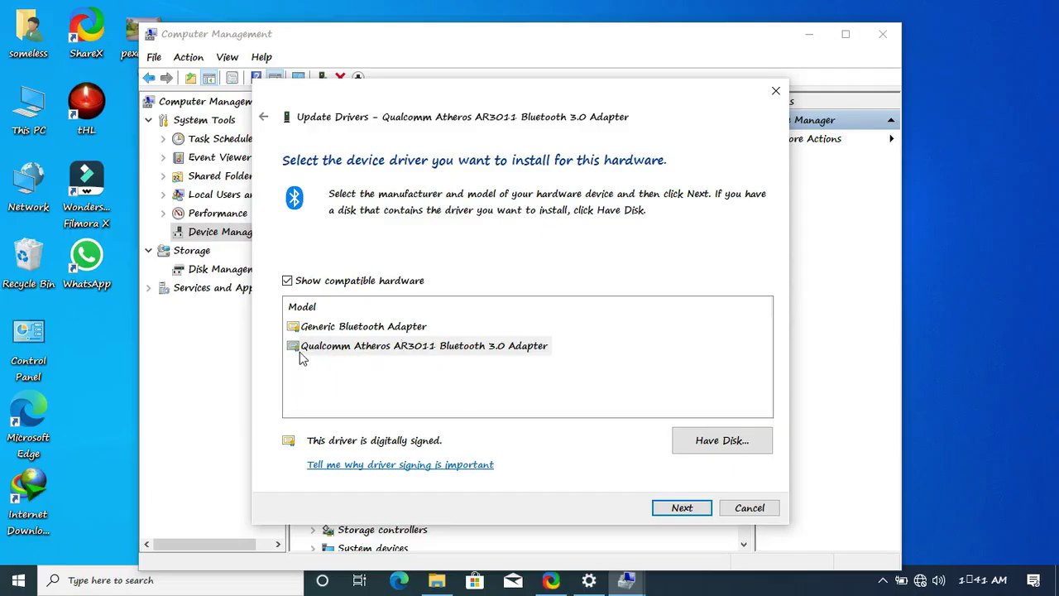
Step: Try the Generic Bluetooth Adapter and Qualcomm Atheros AR3011 driver models, and close the update wizard and adapter properties without installing
click(370, 331)
click(388, 349)
click(380, 332)
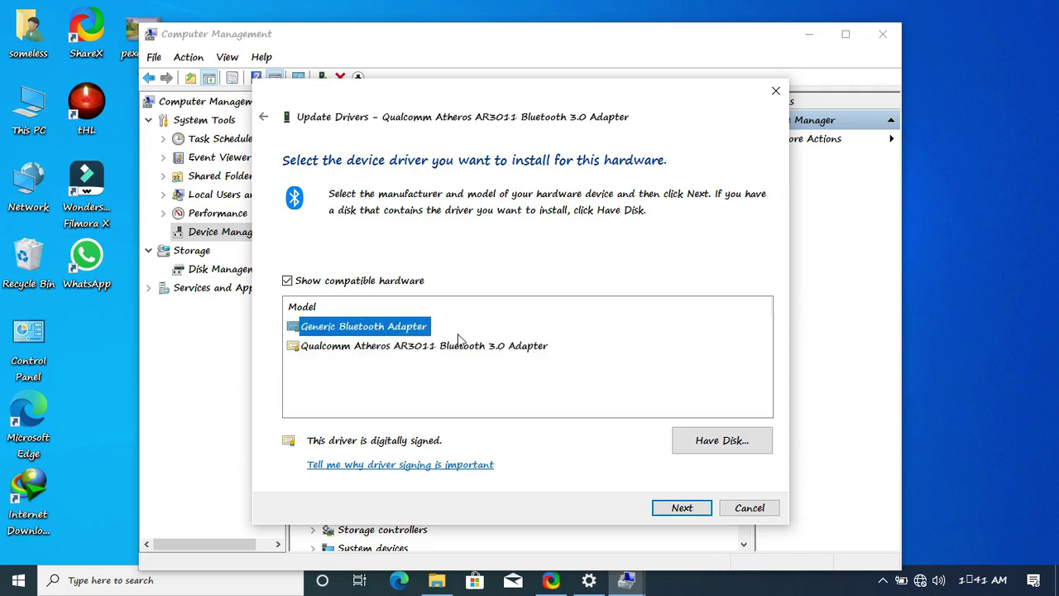
click(422, 353)
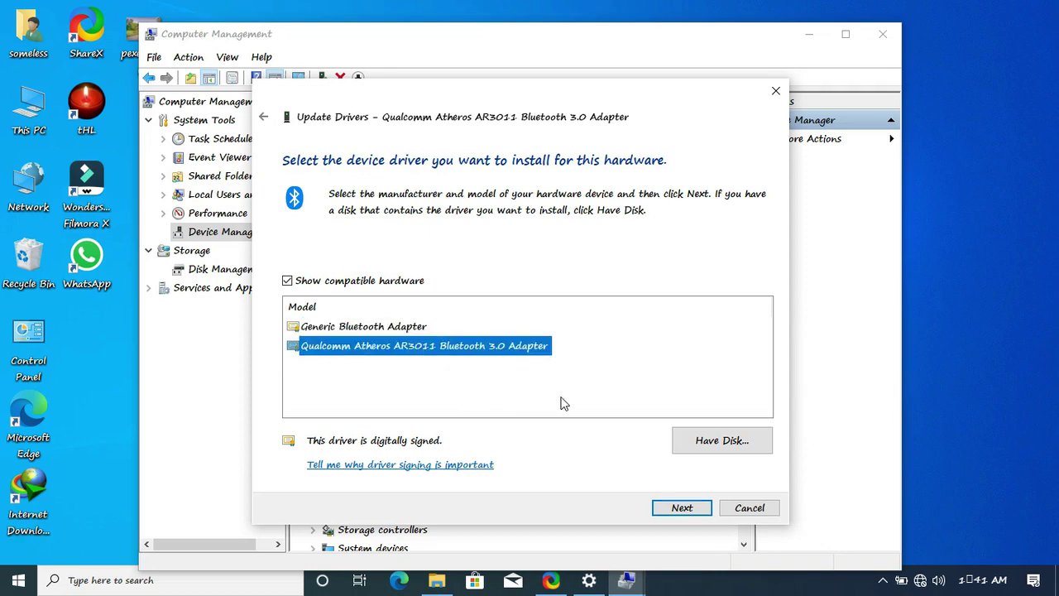
drag(638, 95, 458, 87)
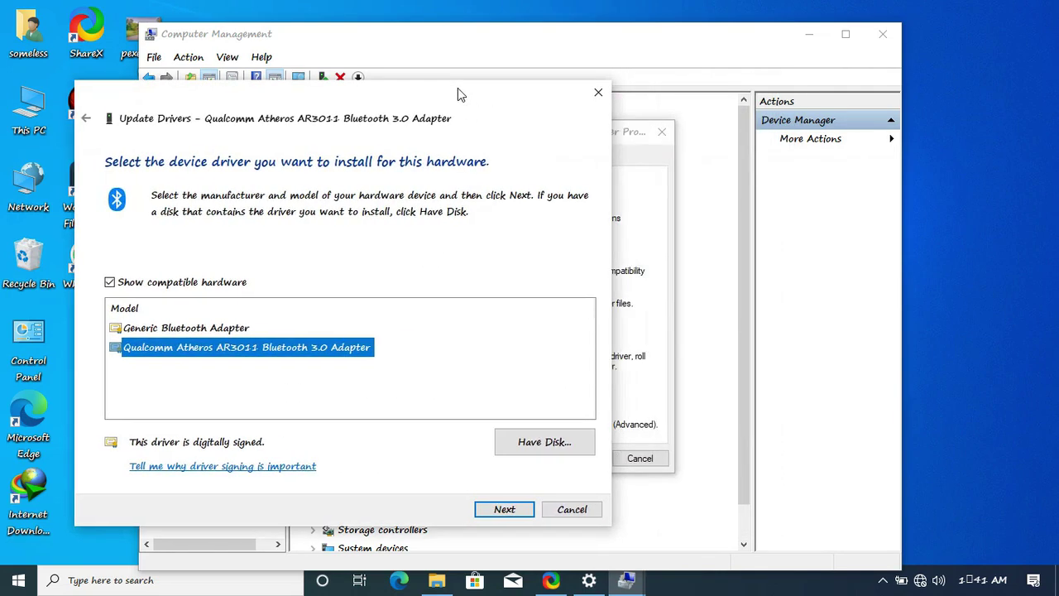
click(603, 90)
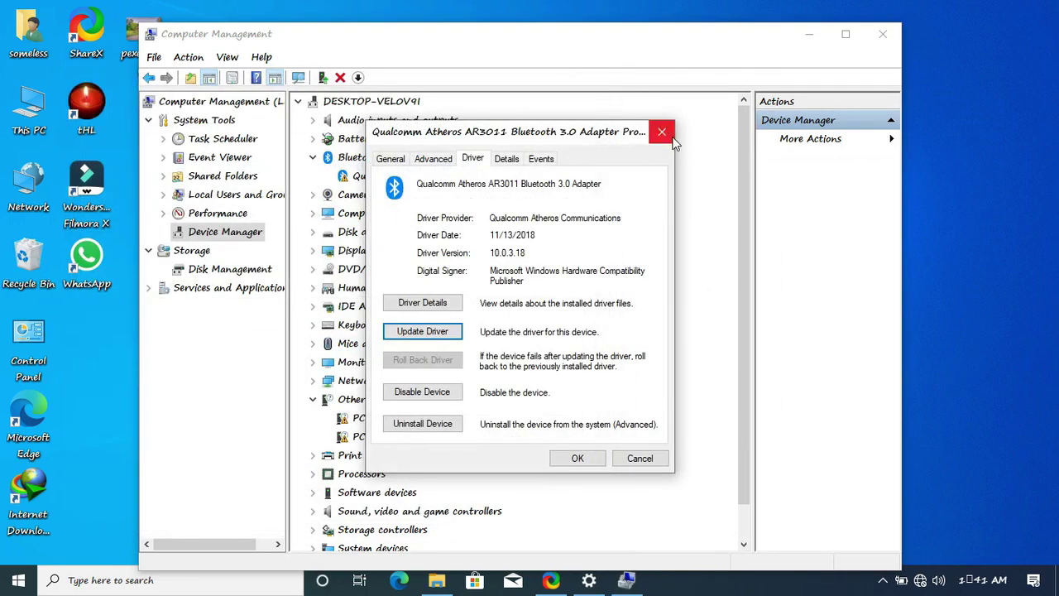
click(662, 132)
Step: Arrange Computer Management and the Bluetooth installer icon side by side on the desktop, and launch the installer
drag(736, 43, 416, 196)
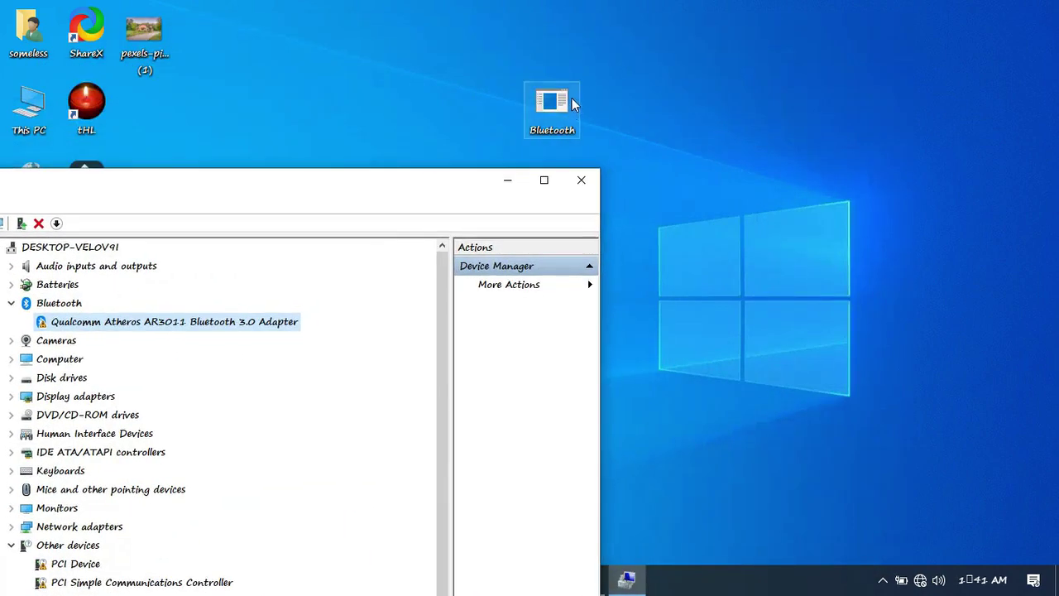
drag(571, 98, 817, 124)
right_click(784, 103)
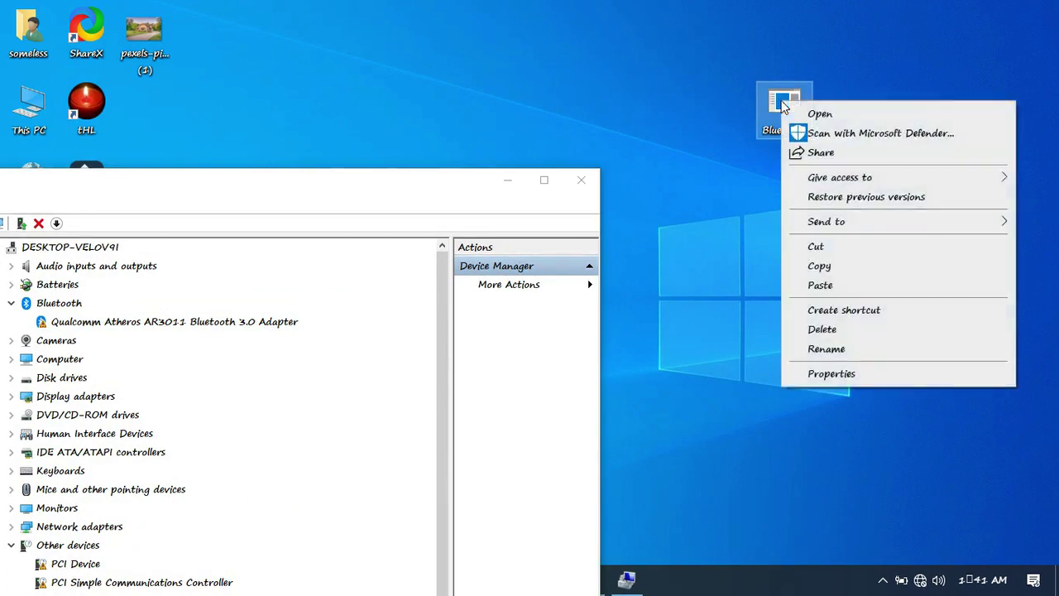
click(832, 112)
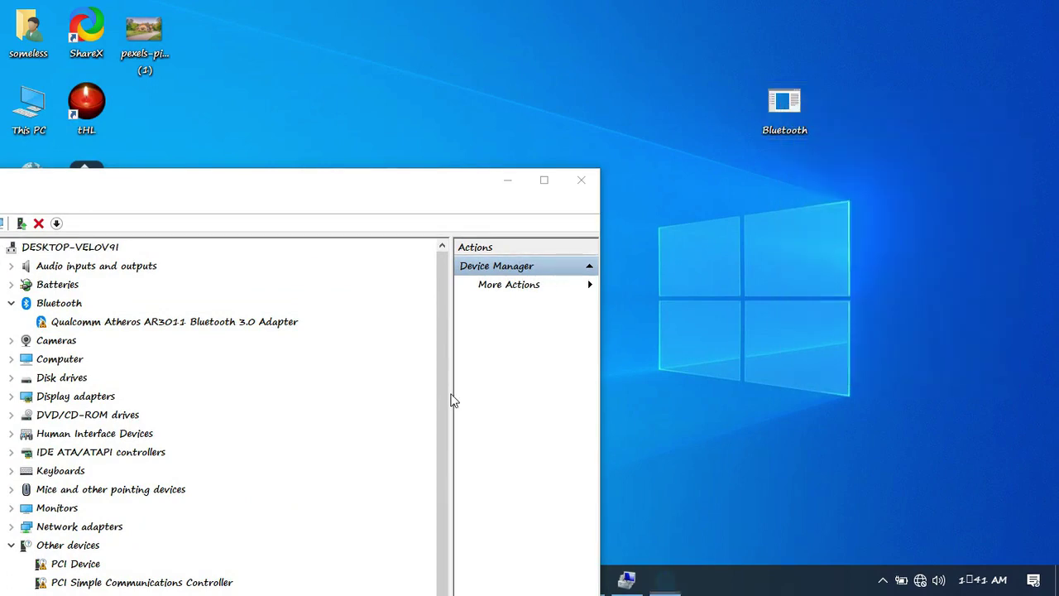
Step: Accept the license terms of the Qualcomm Atheros QCA9565 Bluetooth 4.0 Adapter package and save its files in C:\SWSetup\SP69199
click(619, 416)
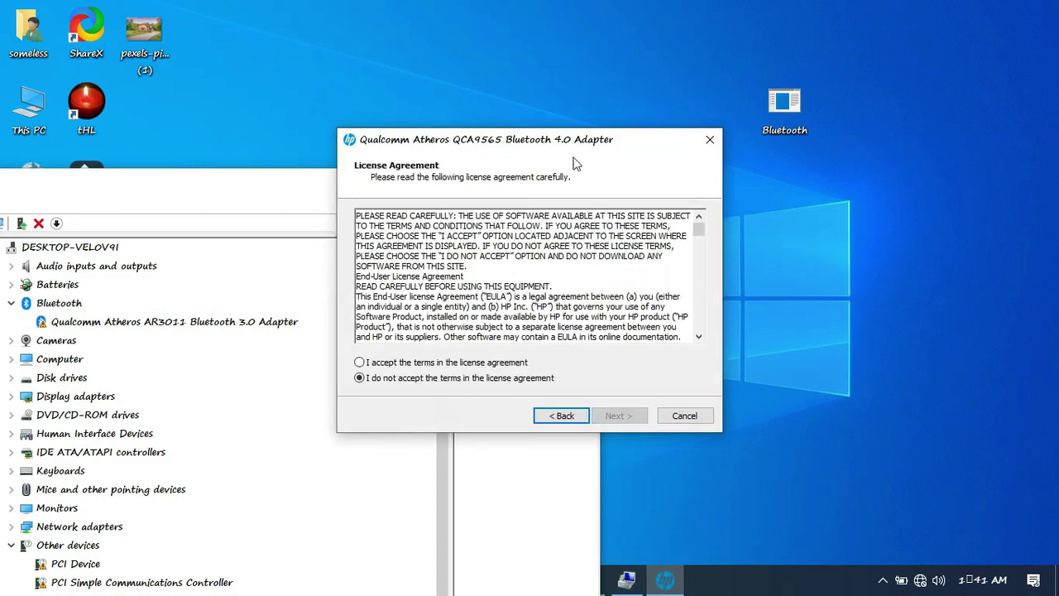
drag(523, 142, 826, 190)
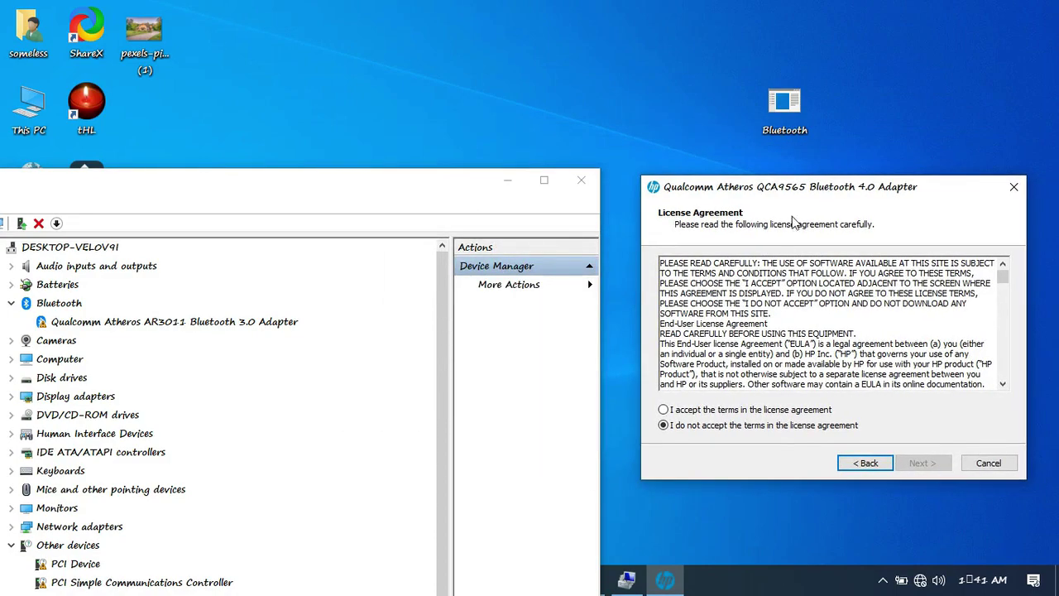
click(691, 410)
click(925, 463)
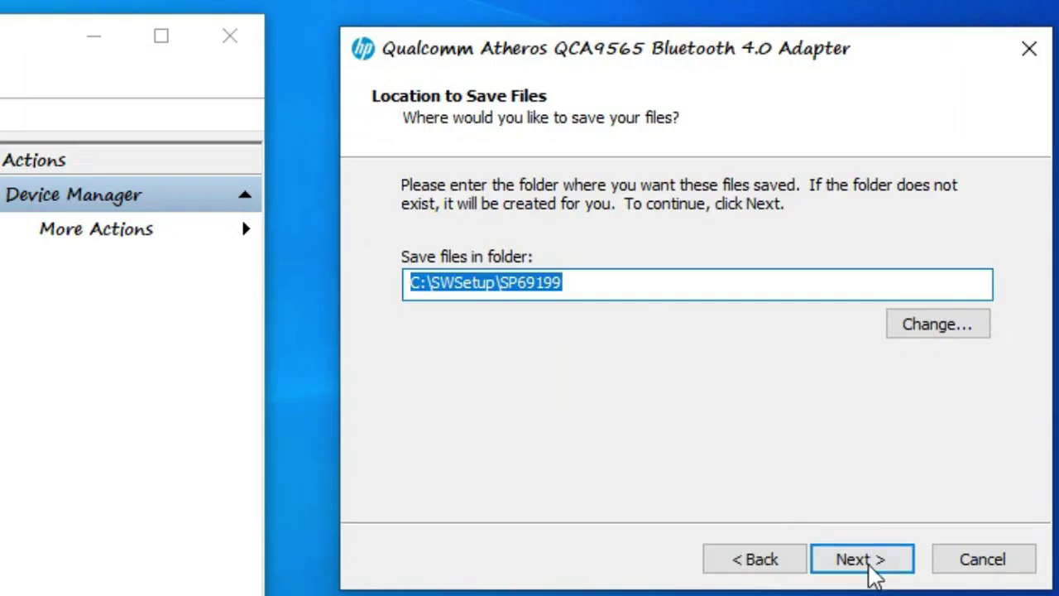
click(924, 465)
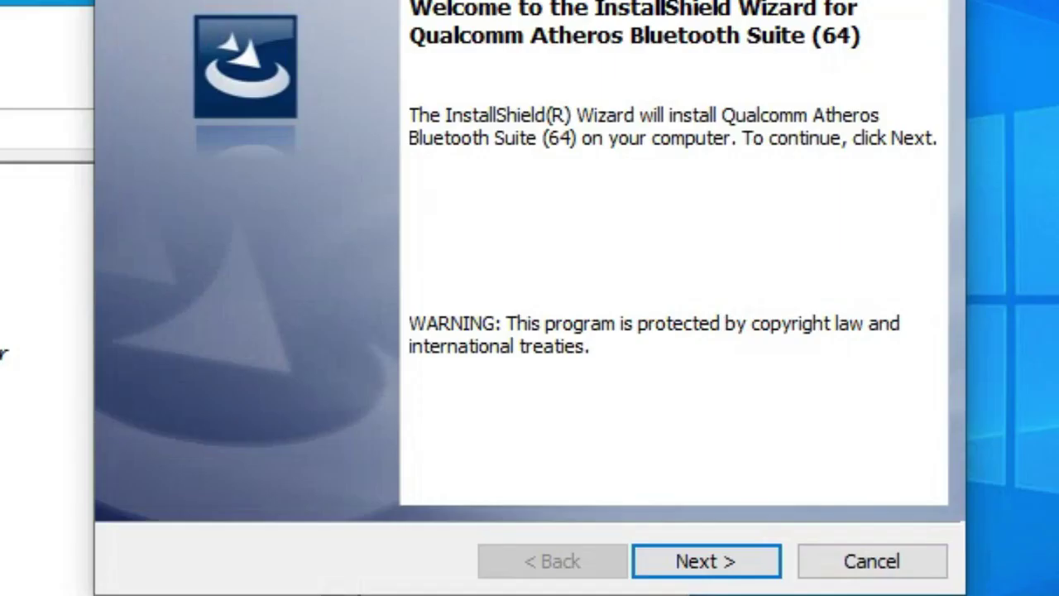
Step: Install Qualcomm Atheros Bluetooth Suite (64) with the InstallShield Wizard and close the completed wizard
click(611, 416)
click(716, 569)
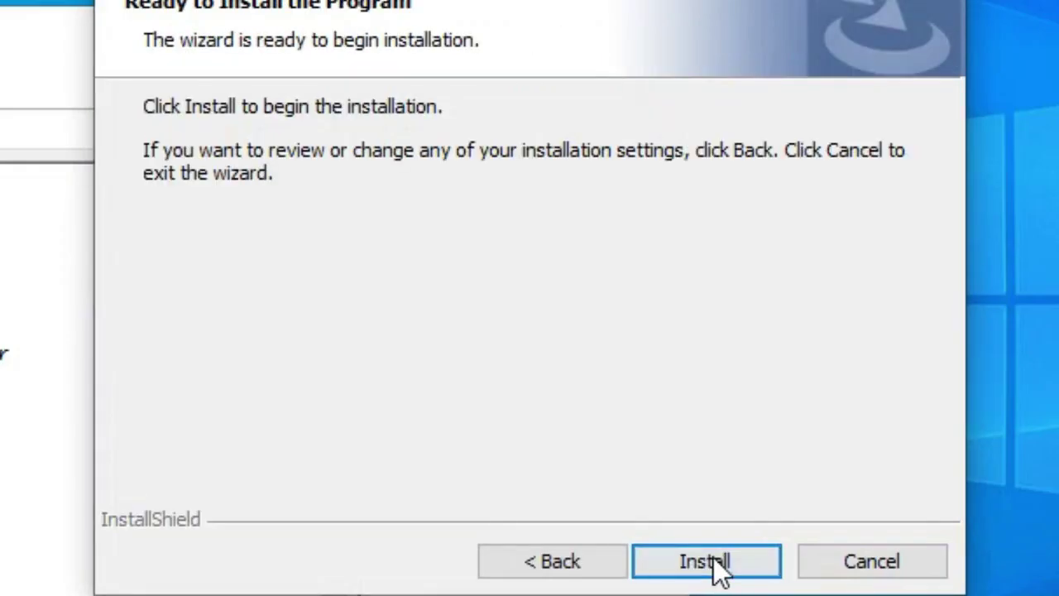
click(714, 563)
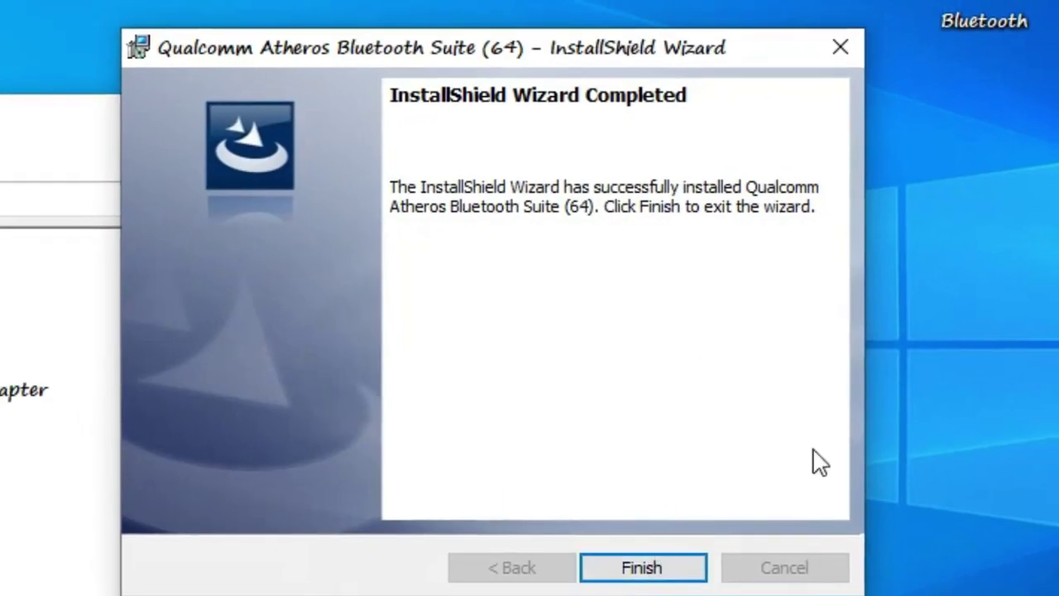
click(842, 43)
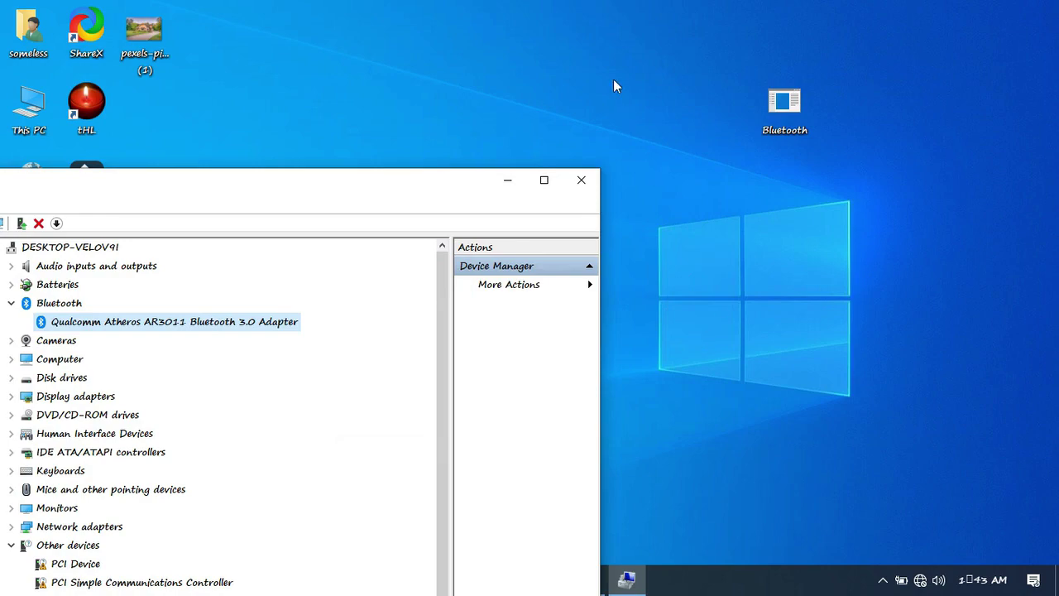
Step: Bring the Computer Management window fully into view and check the device status in the Qualcomm Atheros AR3011 Bluetooth 3.0 Adapter's properties
right_click(613, 80)
click(679, 123)
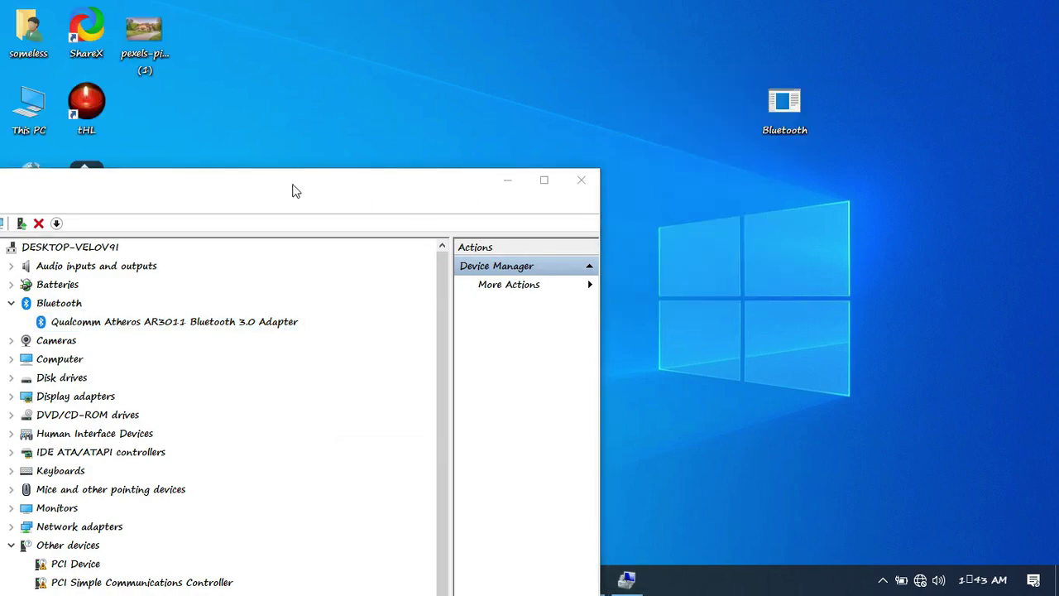
drag(259, 192, 570, 89)
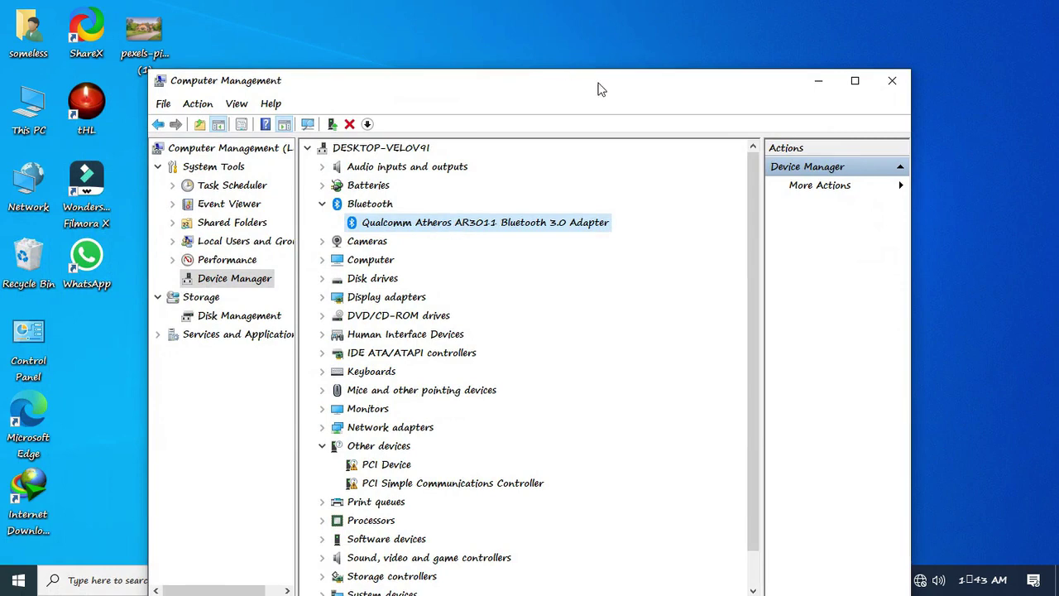
double_click(405, 212)
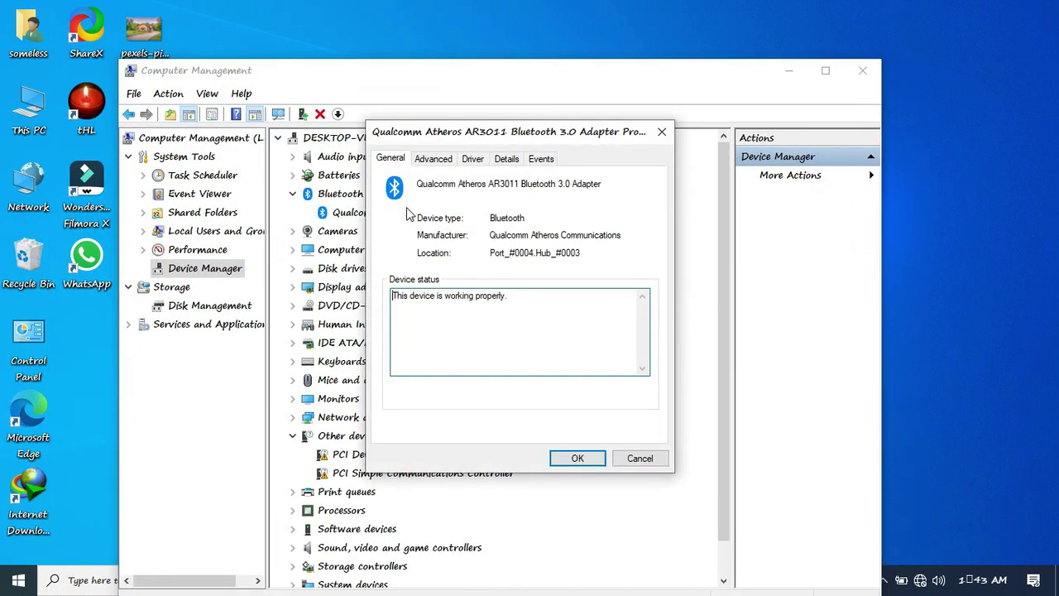
double_click(502, 296)
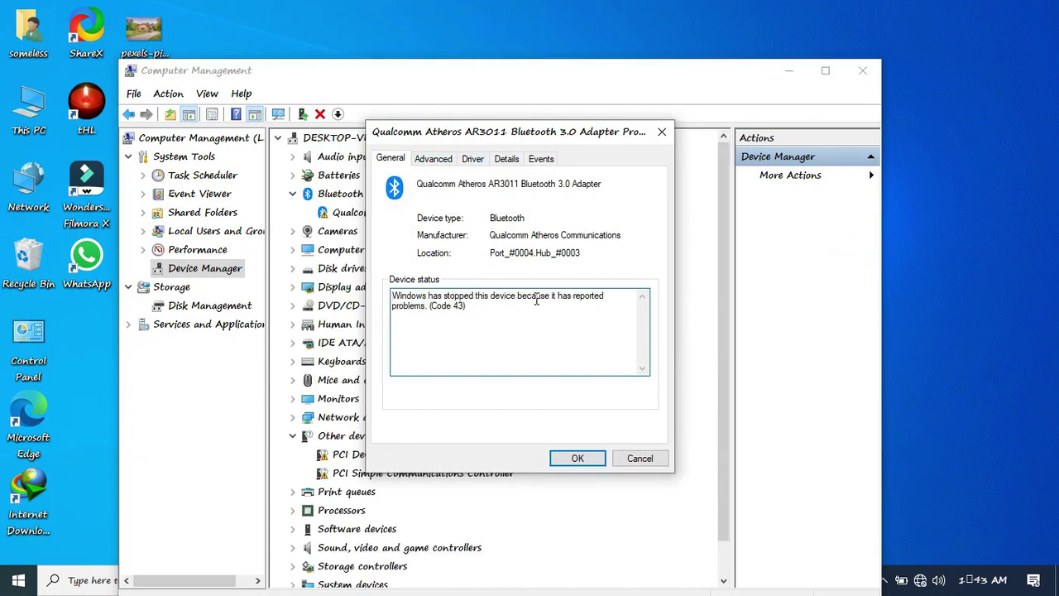
drag(466, 134, 628, 133)
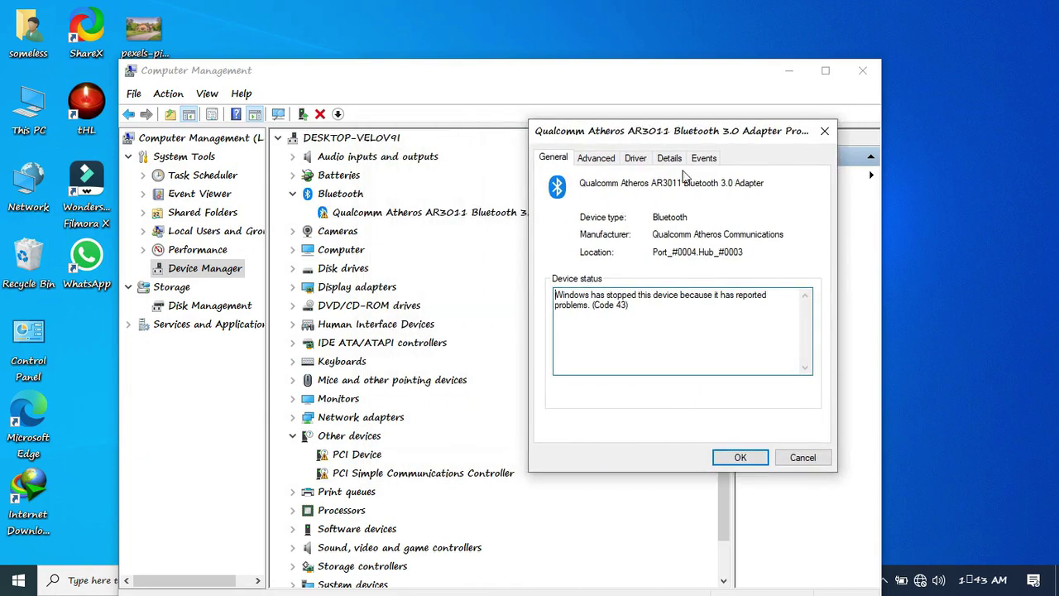
Step: Update the adapter's driver to Qualcomm Atheros AR3011 Bluetooth 3.0 Adapter version 8.0.1.328 from the local compatible drivers, and close the properties and Computer Management
click(635, 158)
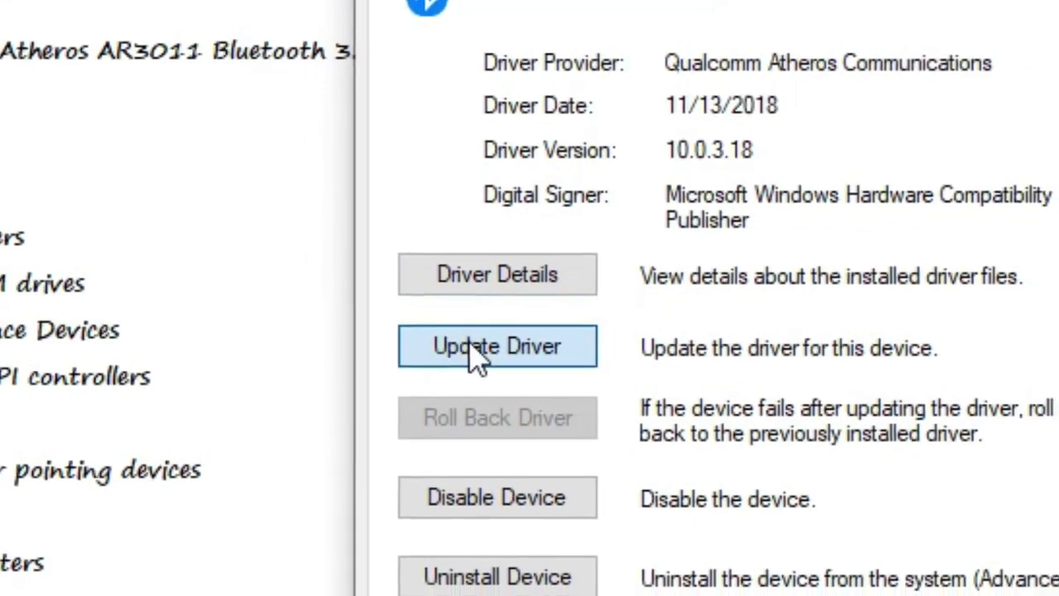
click(585, 330)
click(362, 377)
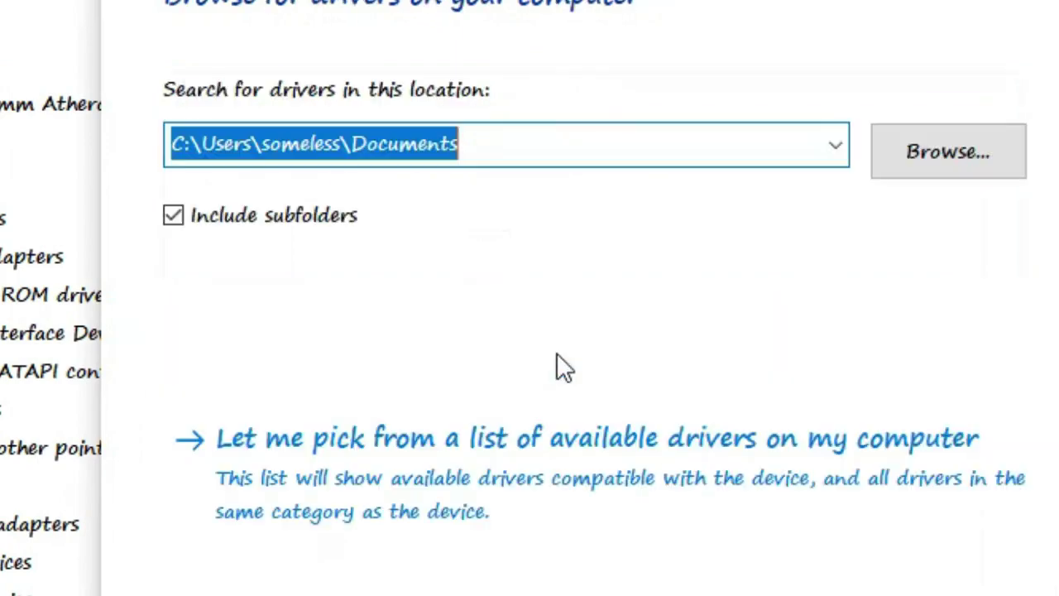
click(486, 432)
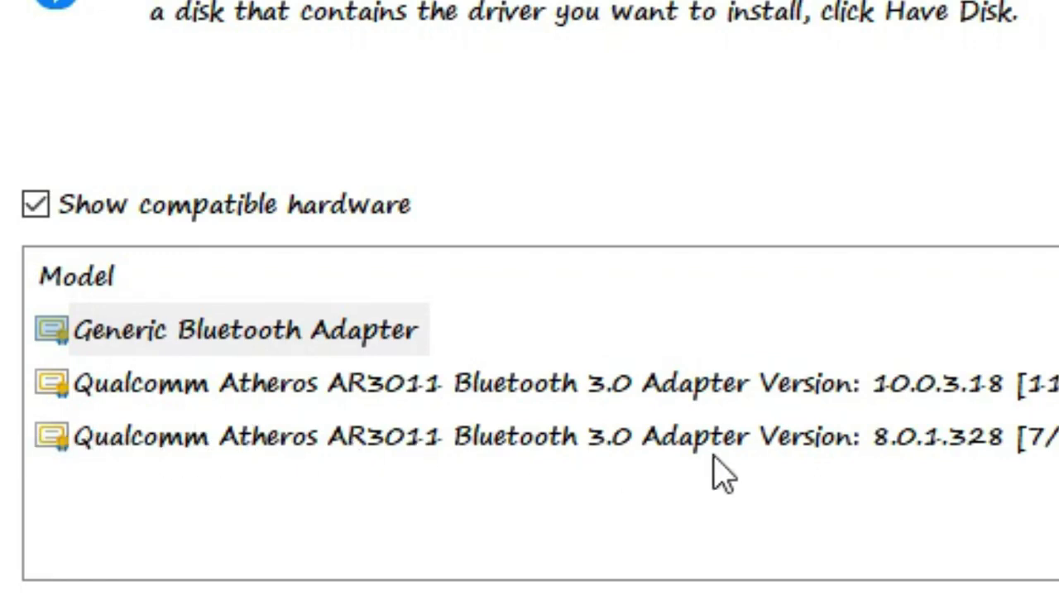
click(914, 451)
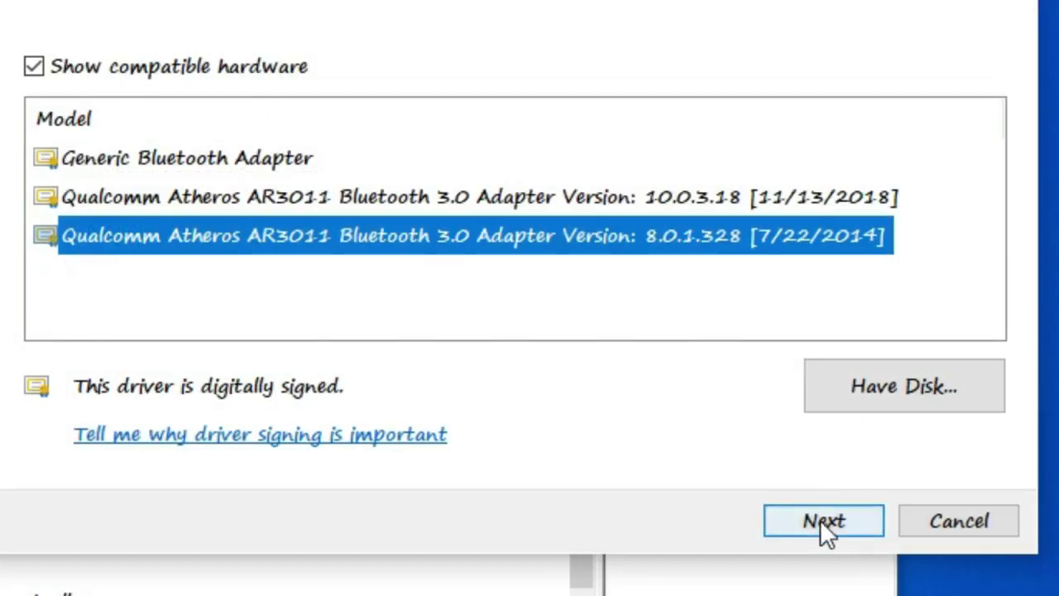
click(817, 520)
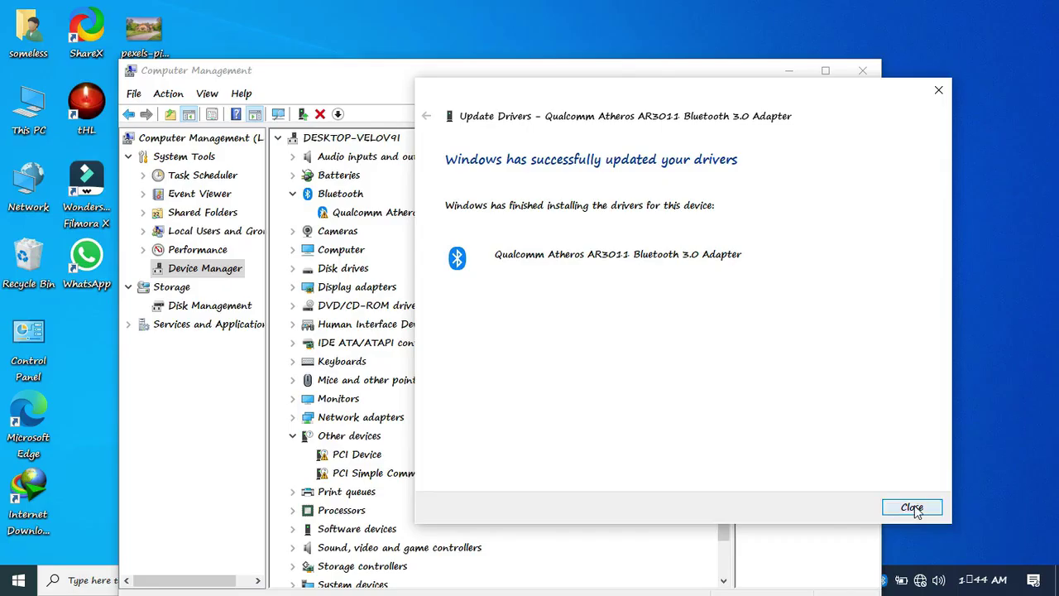
click(913, 509)
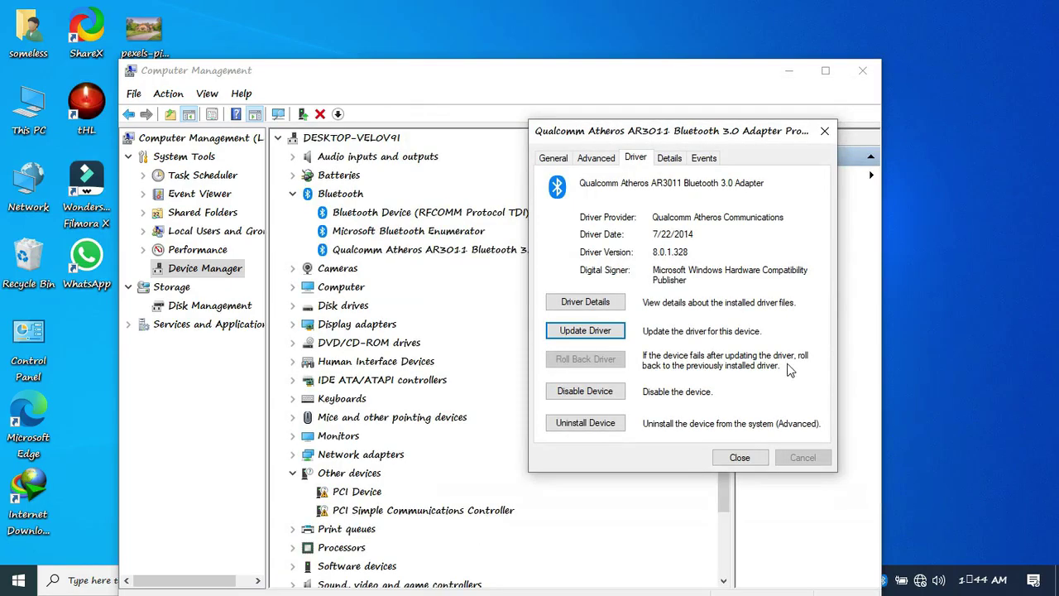
click(741, 460)
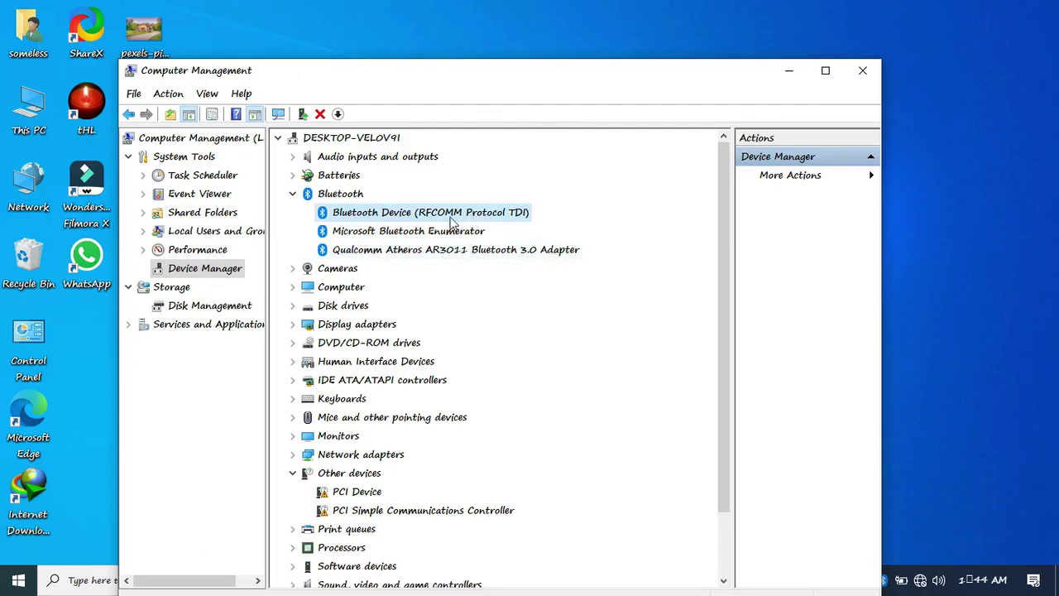
drag(703, 79, 666, 73)
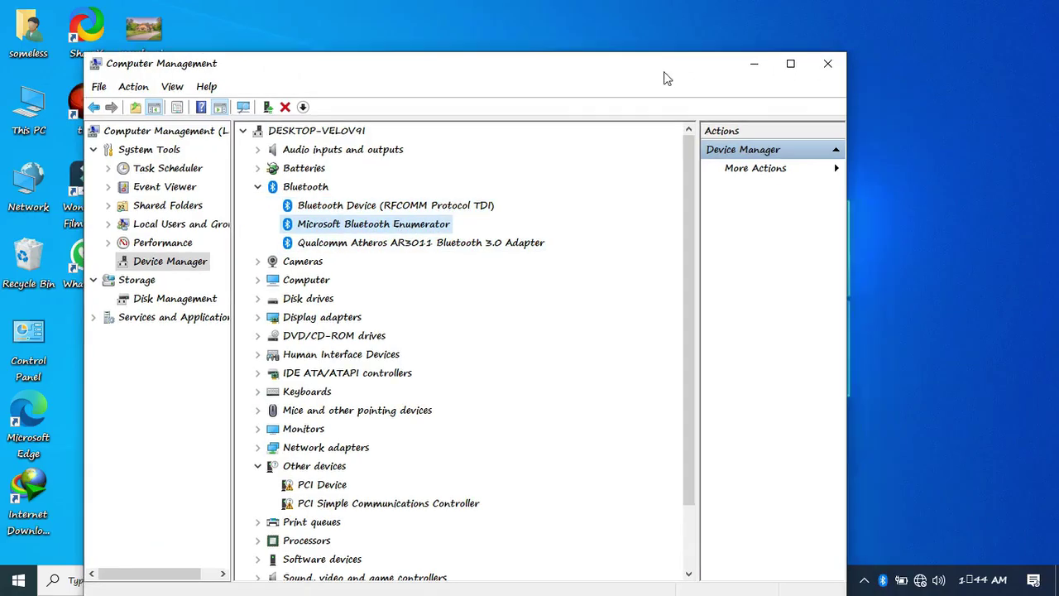
click(824, 63)
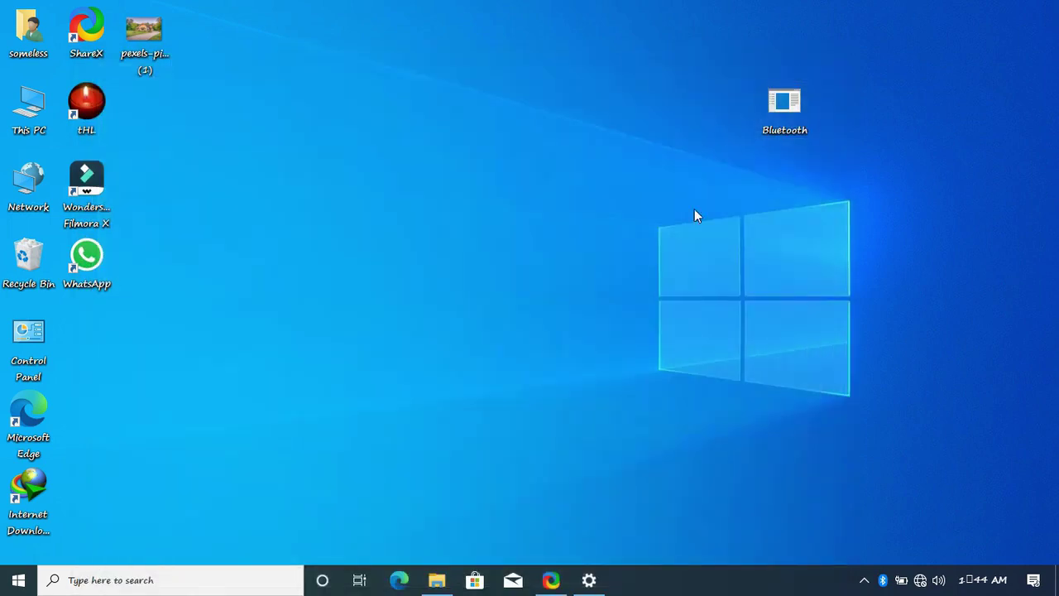
Step: Bring up the Bluetooth & other devices settings in a maximized window and switch Bluetooth off and on again
click(591, 579)
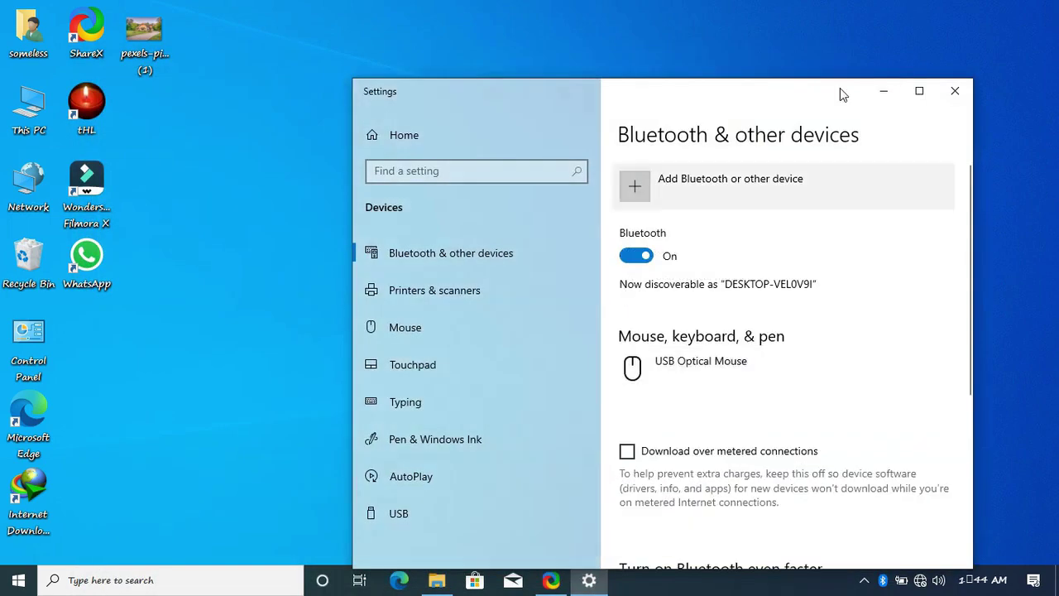
drag(808, 95, 711, 87)
click(830, 85)
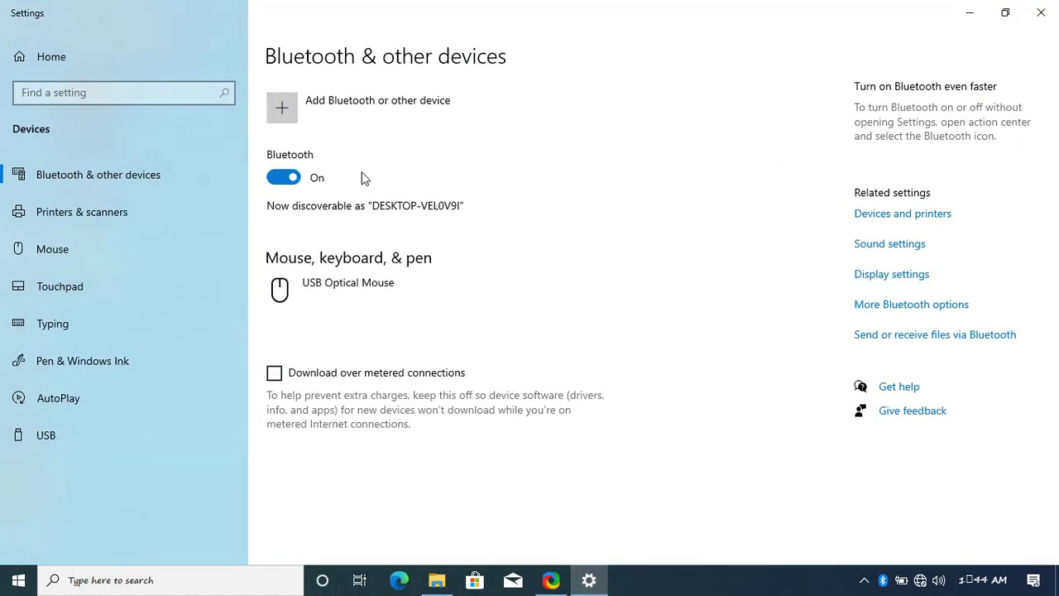
click(295, 180)
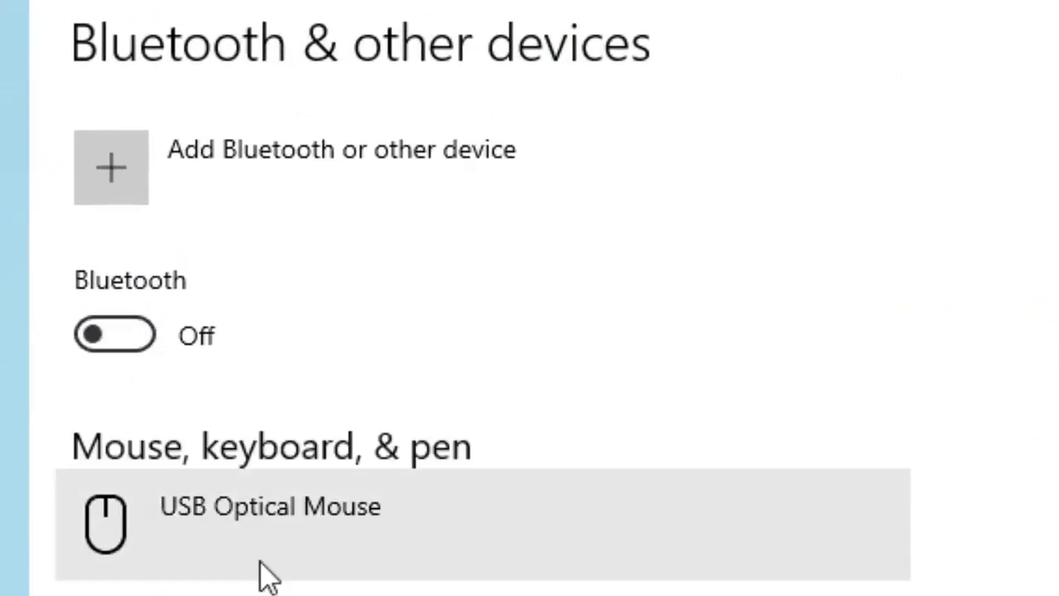
click(106, 341)
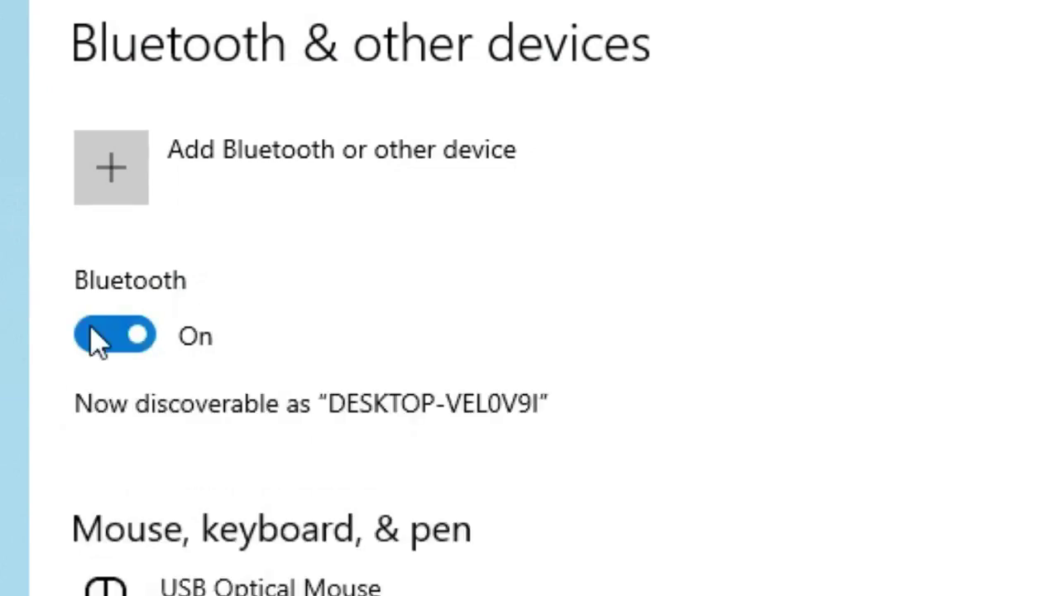
Step: Add the CI-V6 PRO audio headset as a Bluetooth device and finish the pairing
click(312, 176)
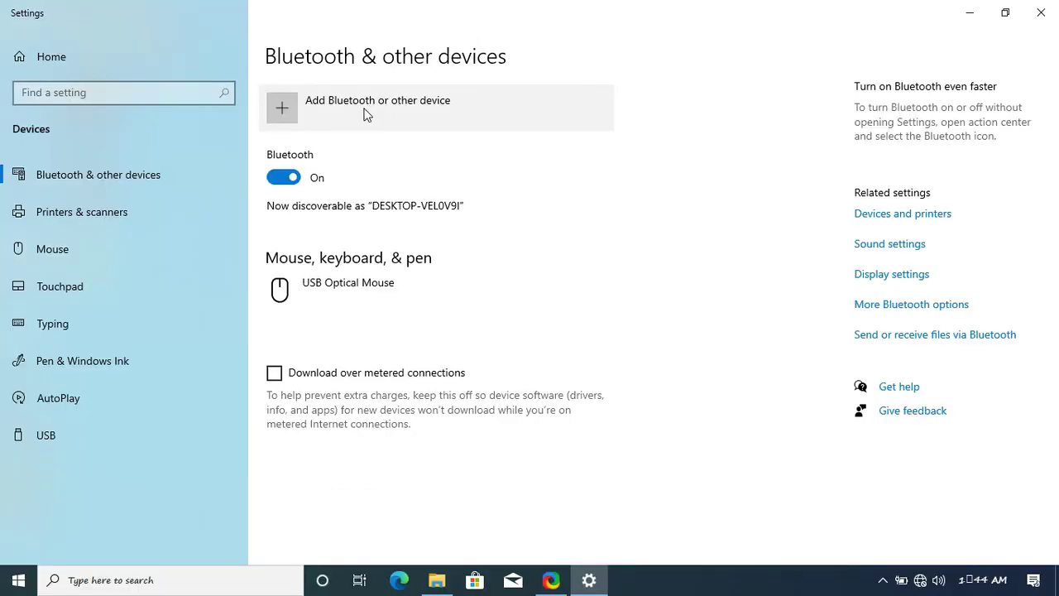
click(469, 262)
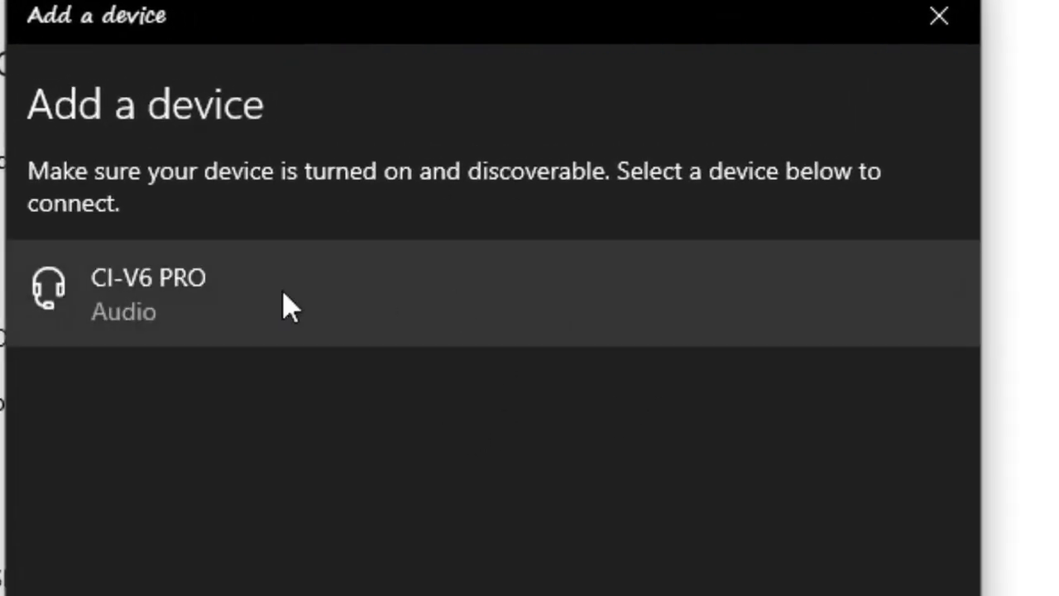
click(352, 312)
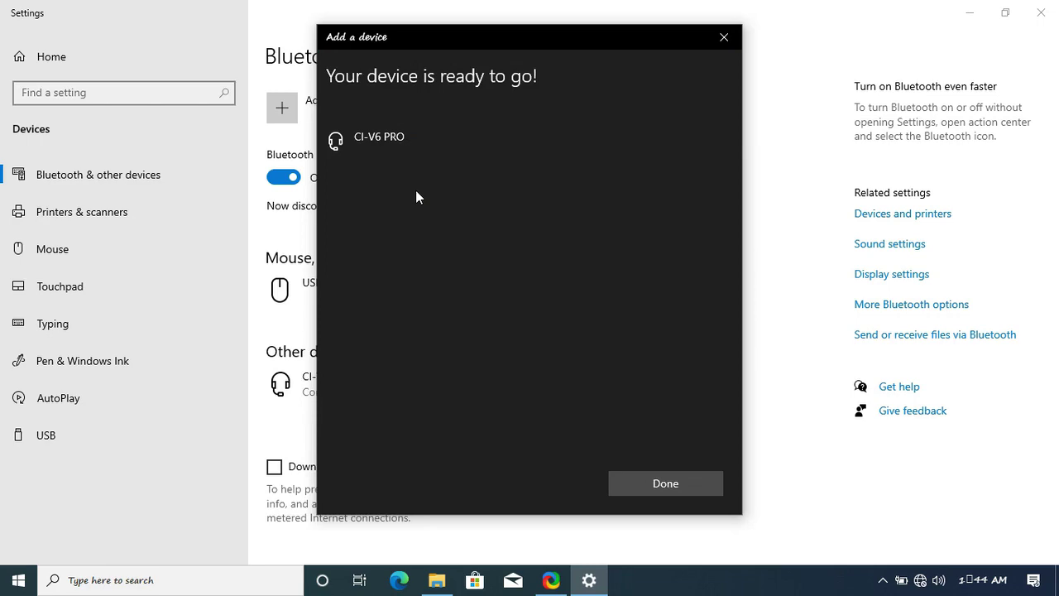
click(664, 486)
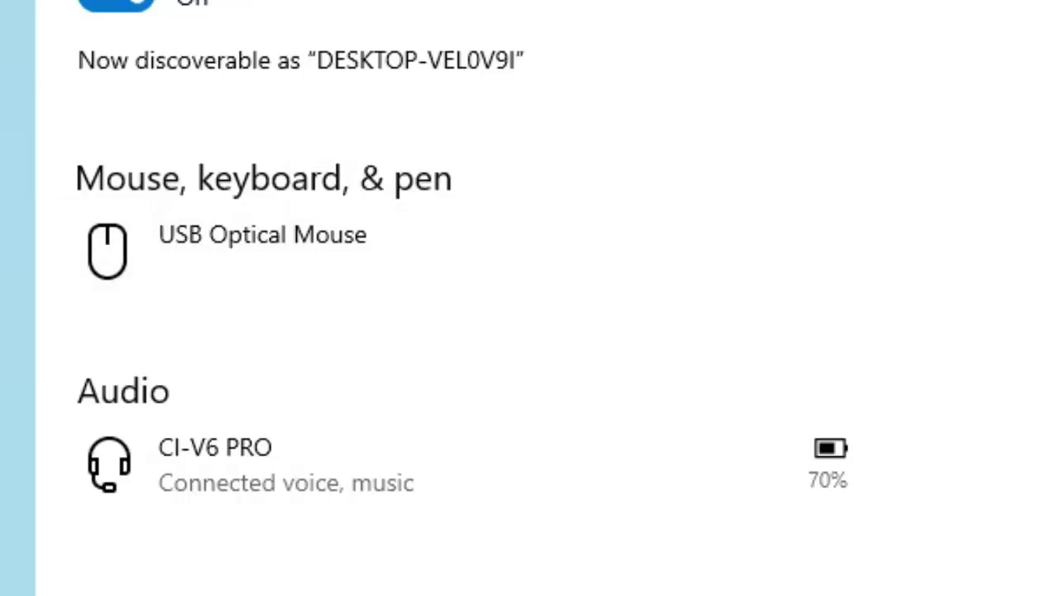
Step: Move the Bluetooth Devices icon from the hidden notification icons onto the taskbar and minimize Settings
click(884, 581)
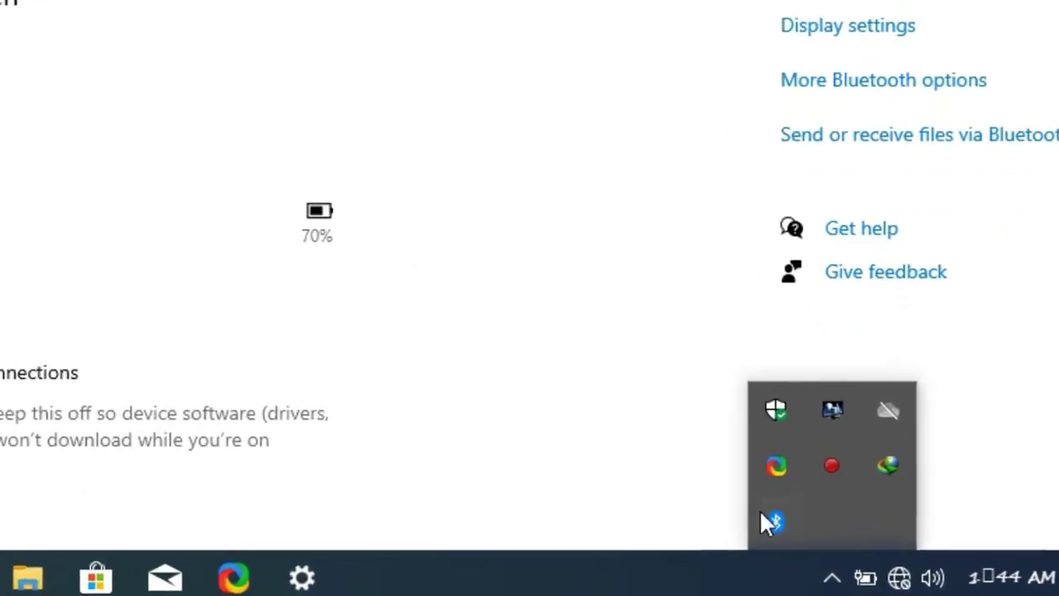
drag(715, 500, 792, 579)
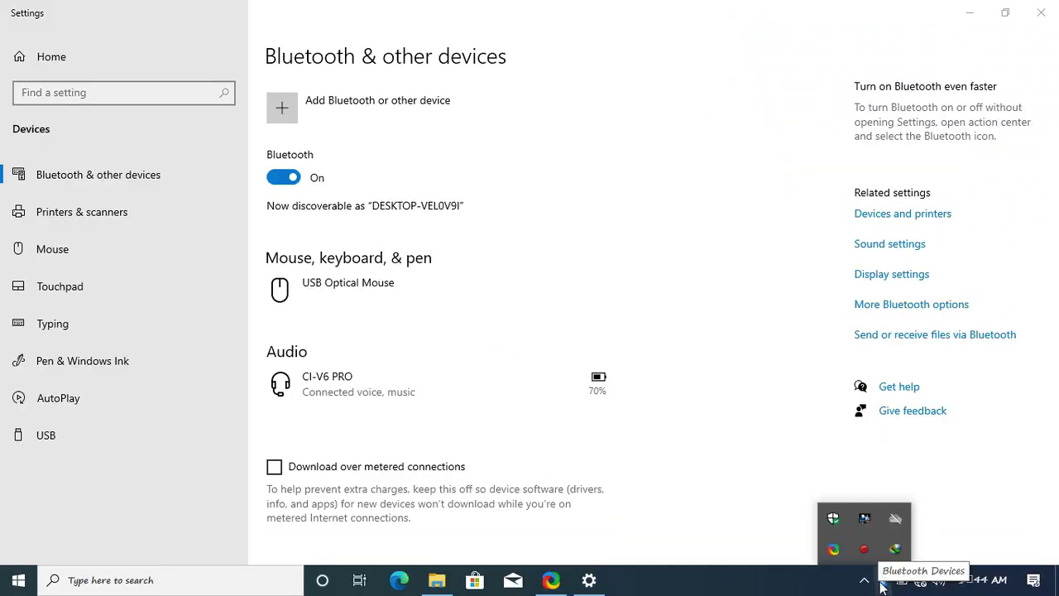
click(864, 584)
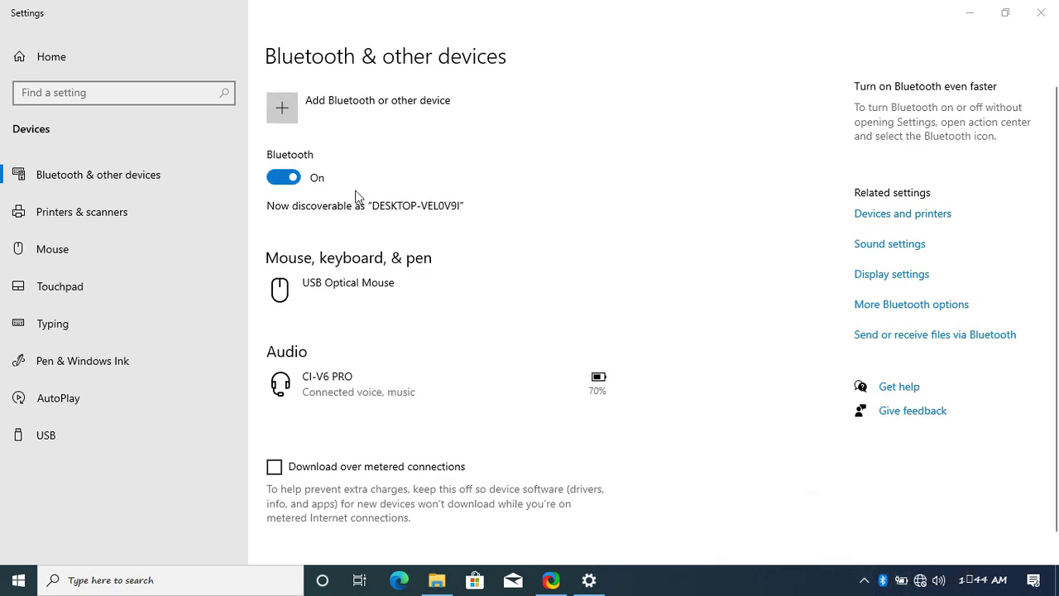
click(969, 13)
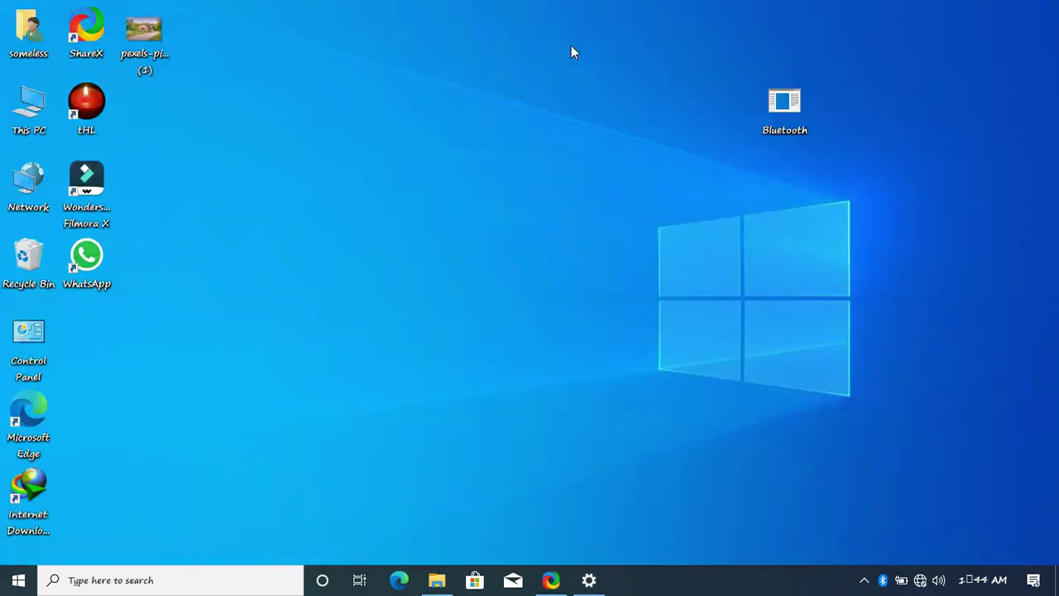